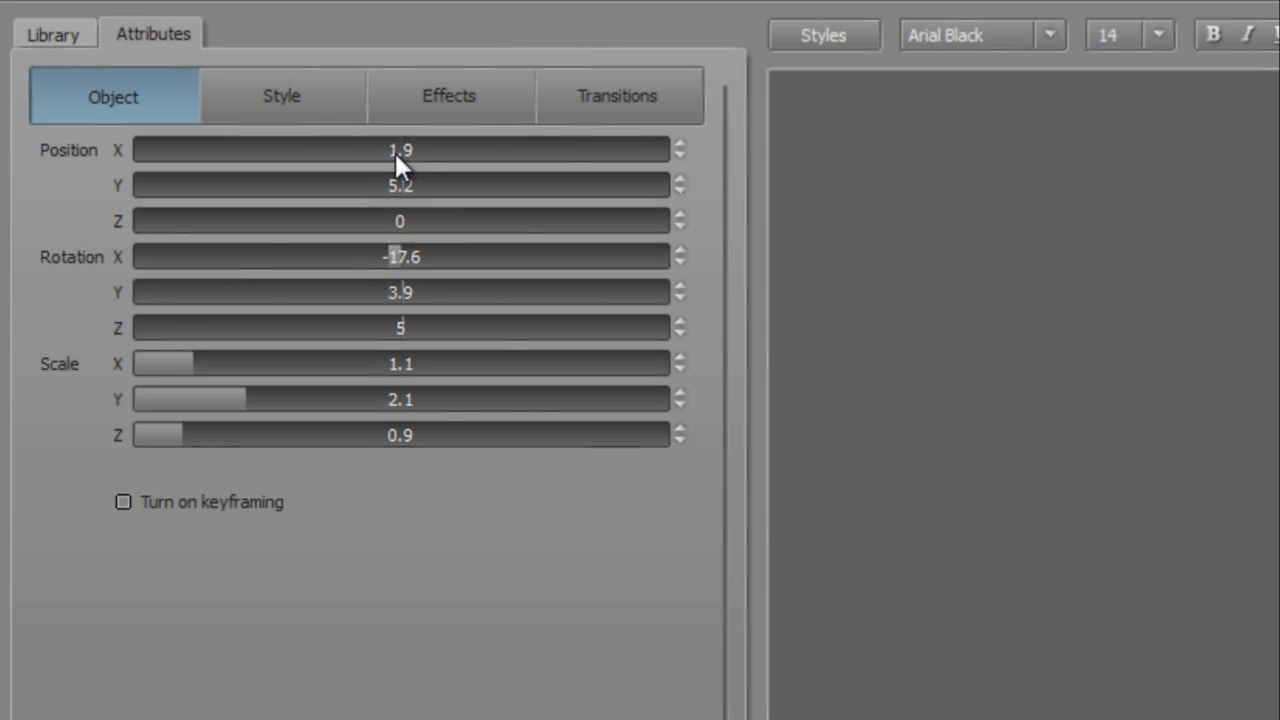
# - Set the text's position to X 10 and Y 8.1, its X rotation to 27, and its scale to X 1.9, Y 1.8, Z 2
pyautogui.click(396, 160)
pyautogui.click(398, 151)
pyautogui.moveTo(421, 152); pyautogui.dragTo(383, 152)
pyautogui.doubleClick(425, 148)
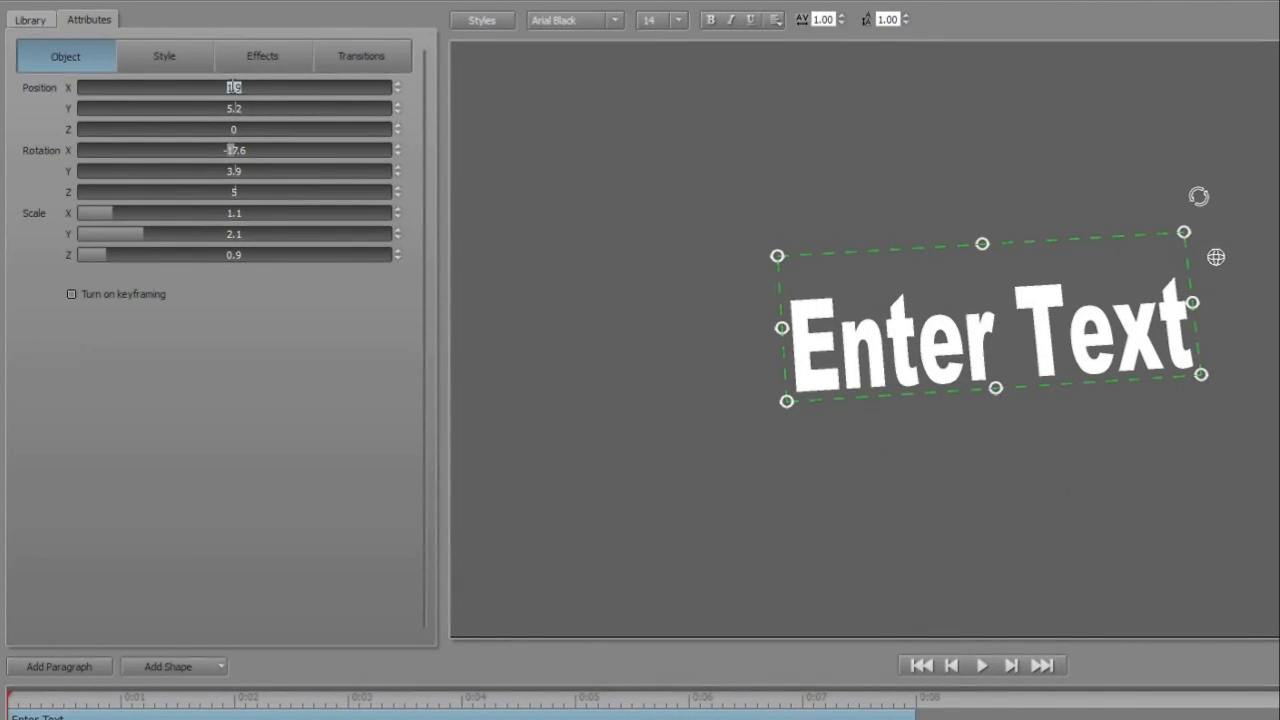
pyautogui.write('10')
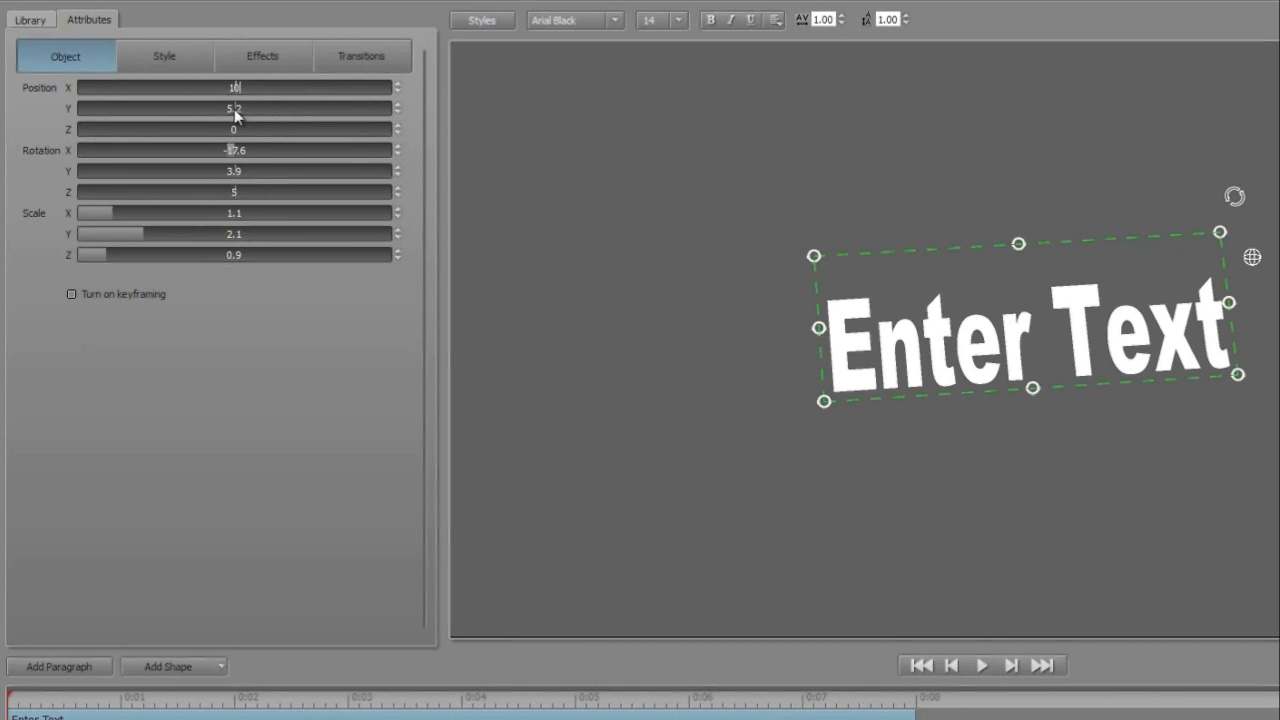
pyautogui.moveTo(240, 113); pyautogui.dragTo(269, 150)
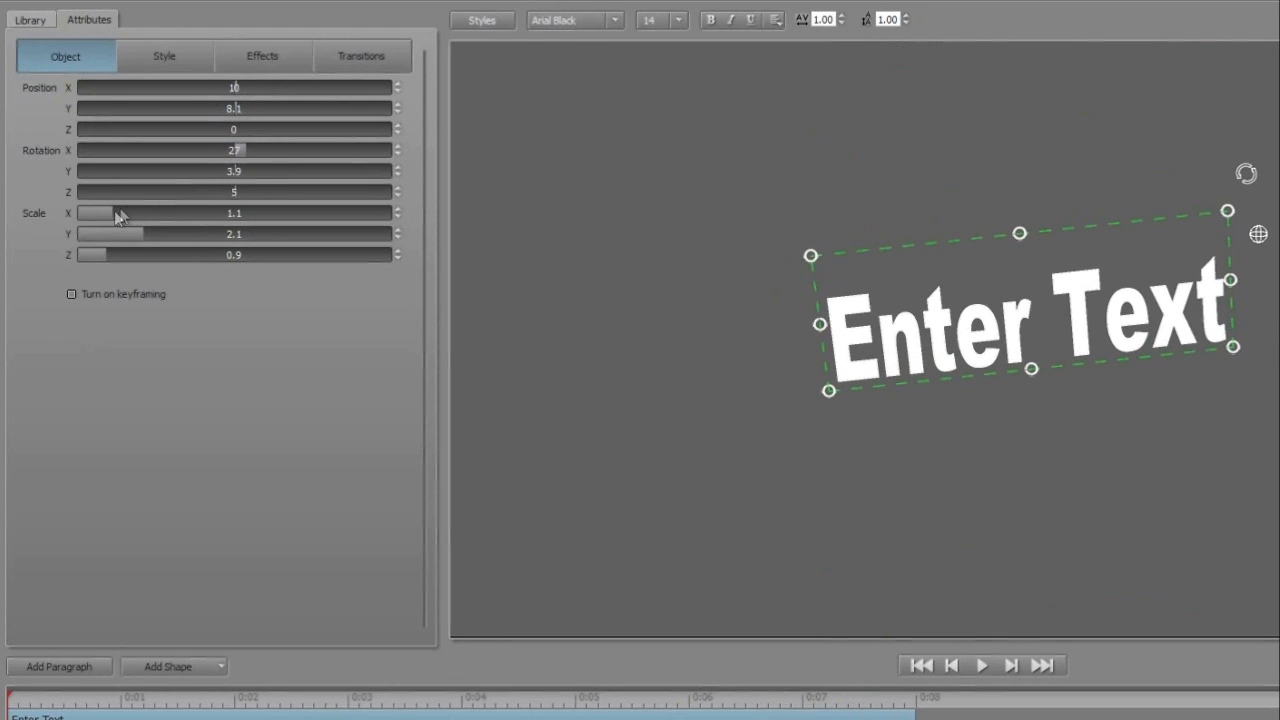
pyautogui.moveTo(113, 218); pyautogui.dragTo(157, 255)
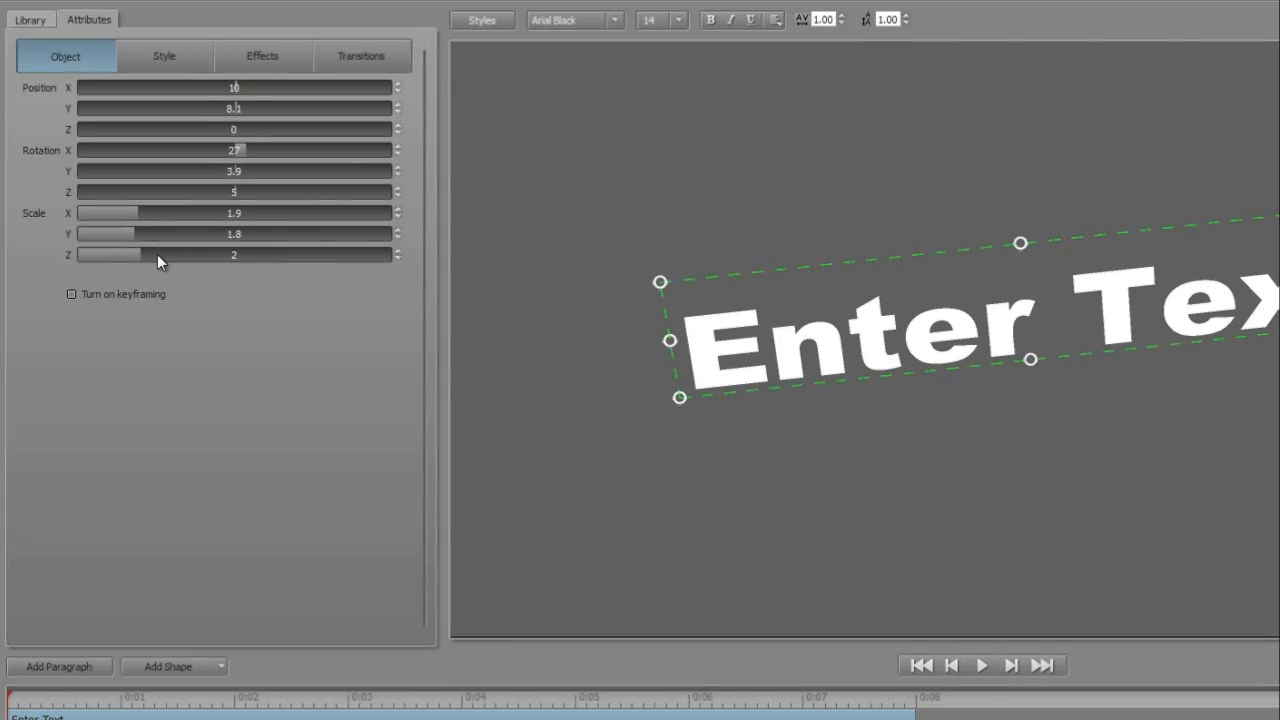
# - Turn on keyframing for the text, add keyframes at about 1.7 s and 4 s, and switch keyframing off again
pyautogui.click(71, 295)
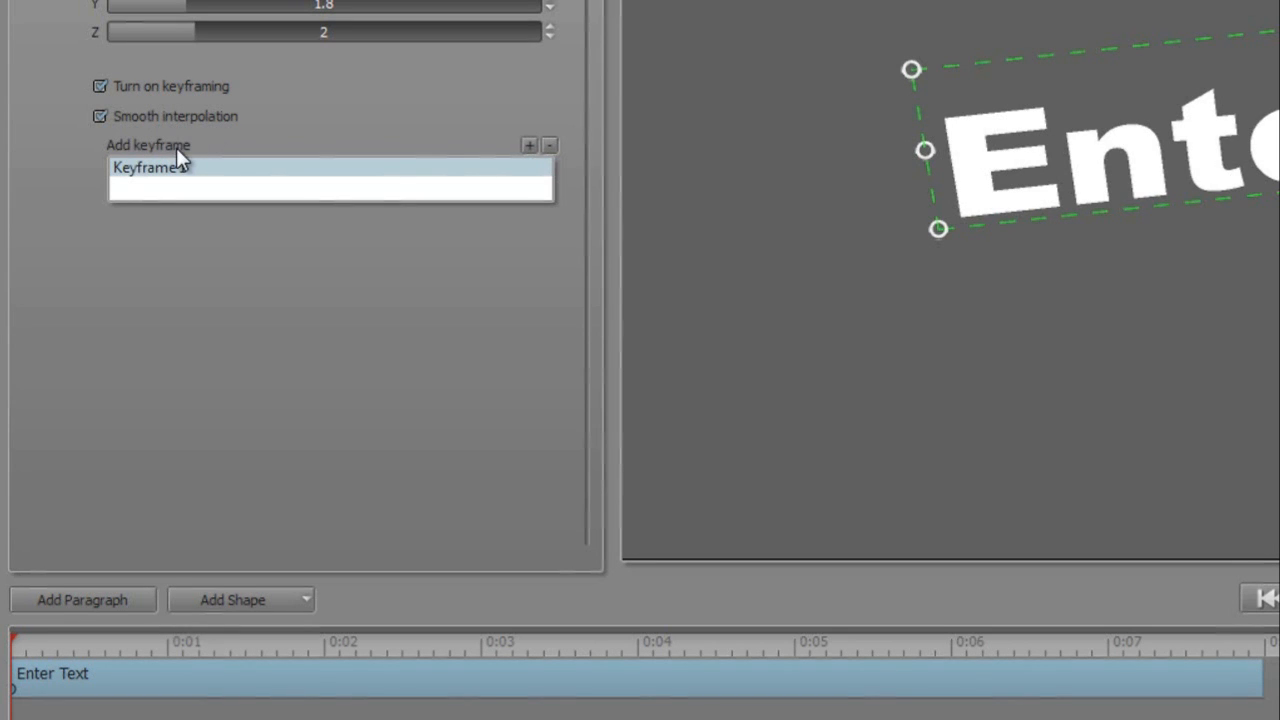
pyautogui.click(278, 655)
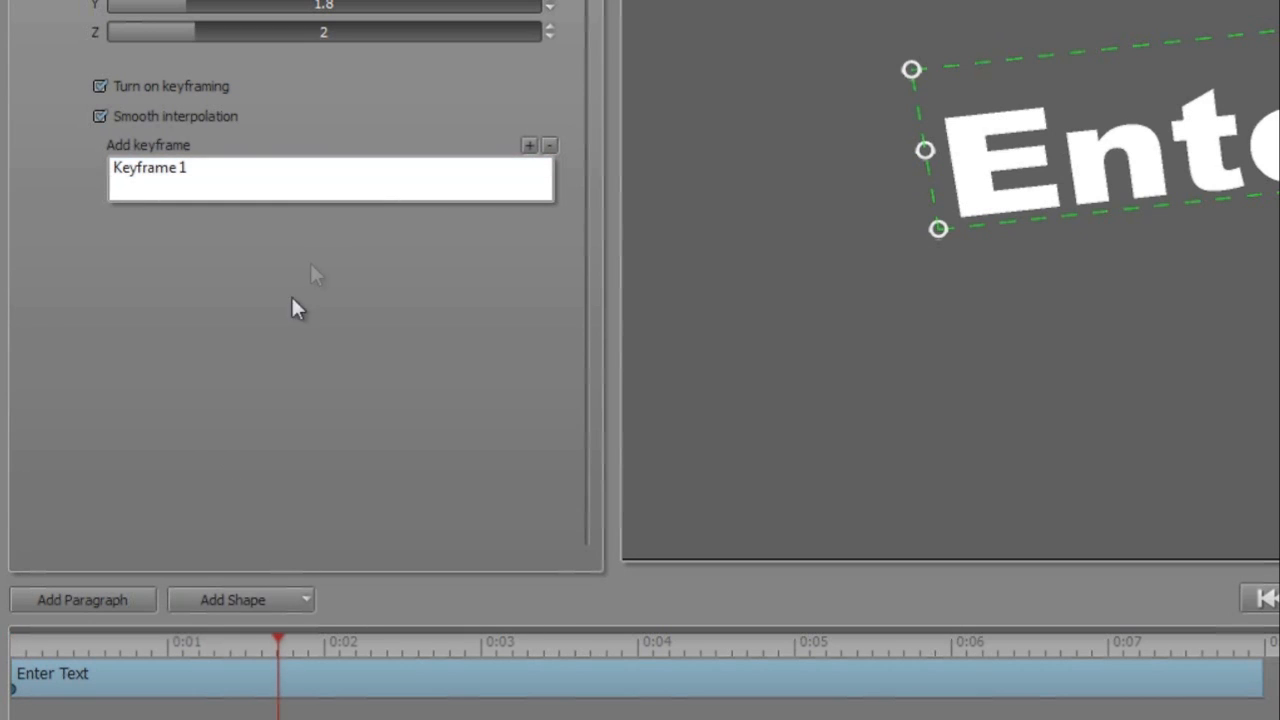
pyautogui.click(529, 146)
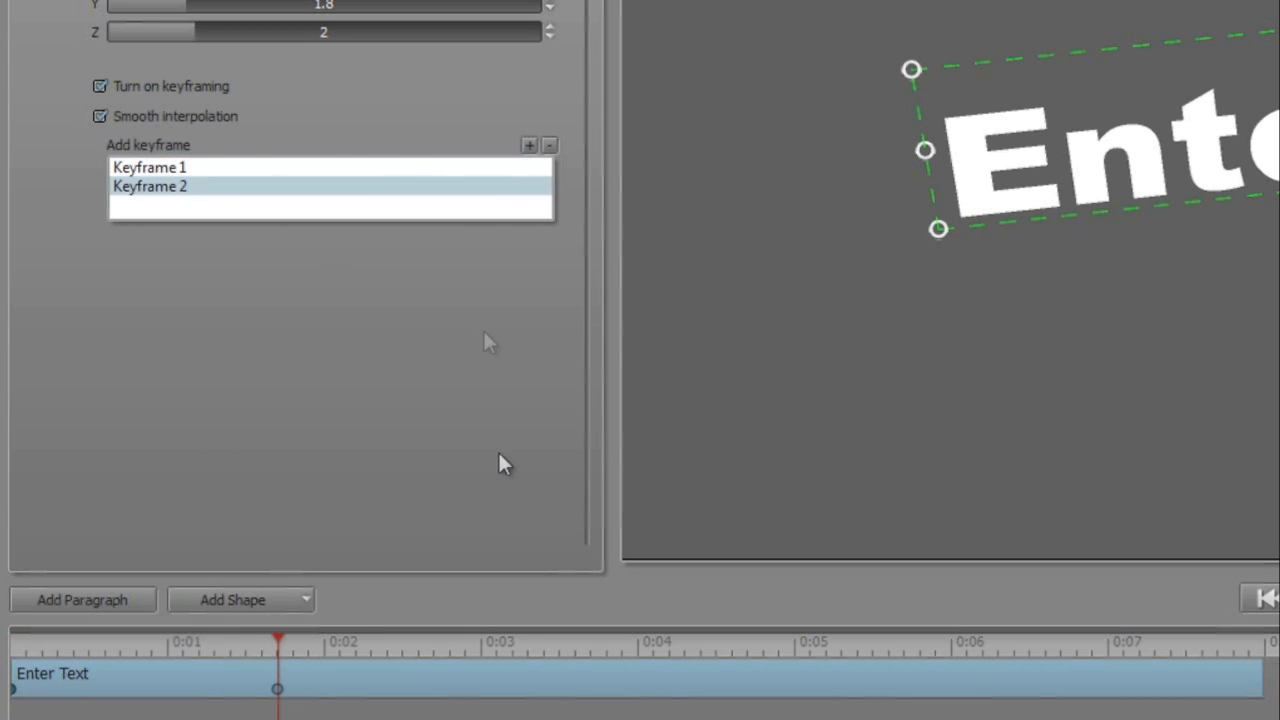
pyautogui.click(645, 648)
pyautogui.click(529, 146)
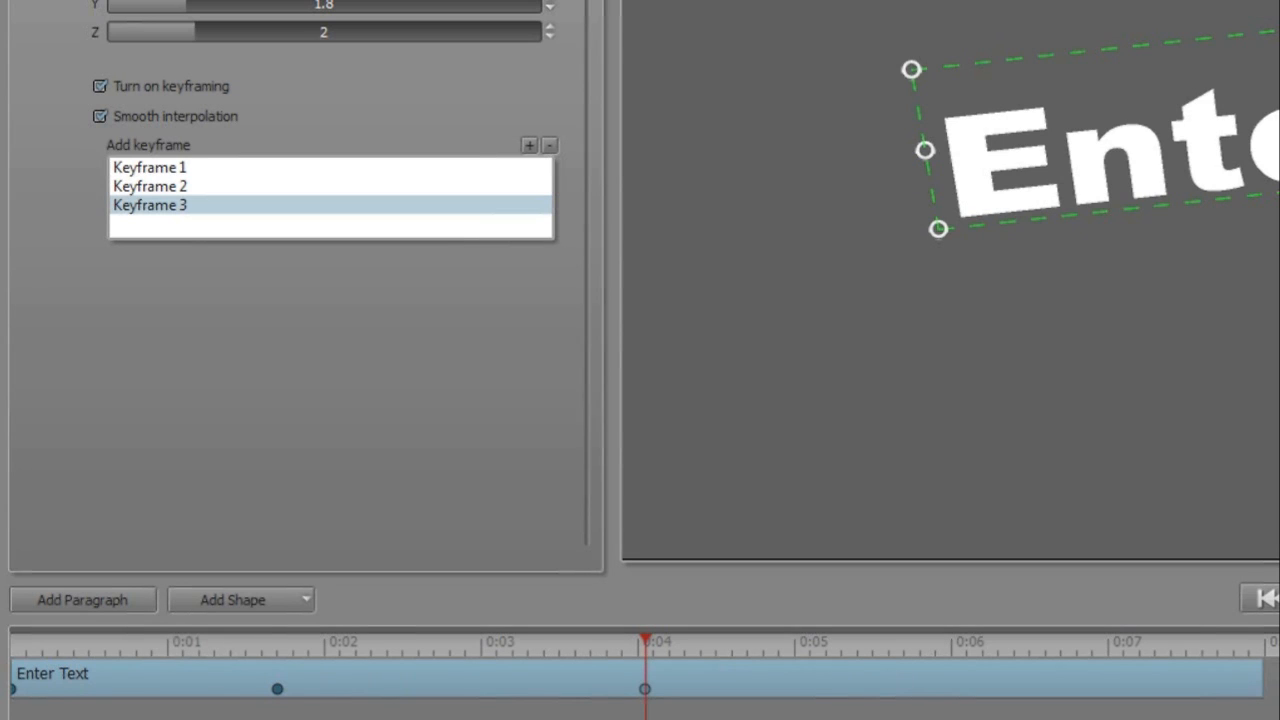
pyautogui.click(99, 86)
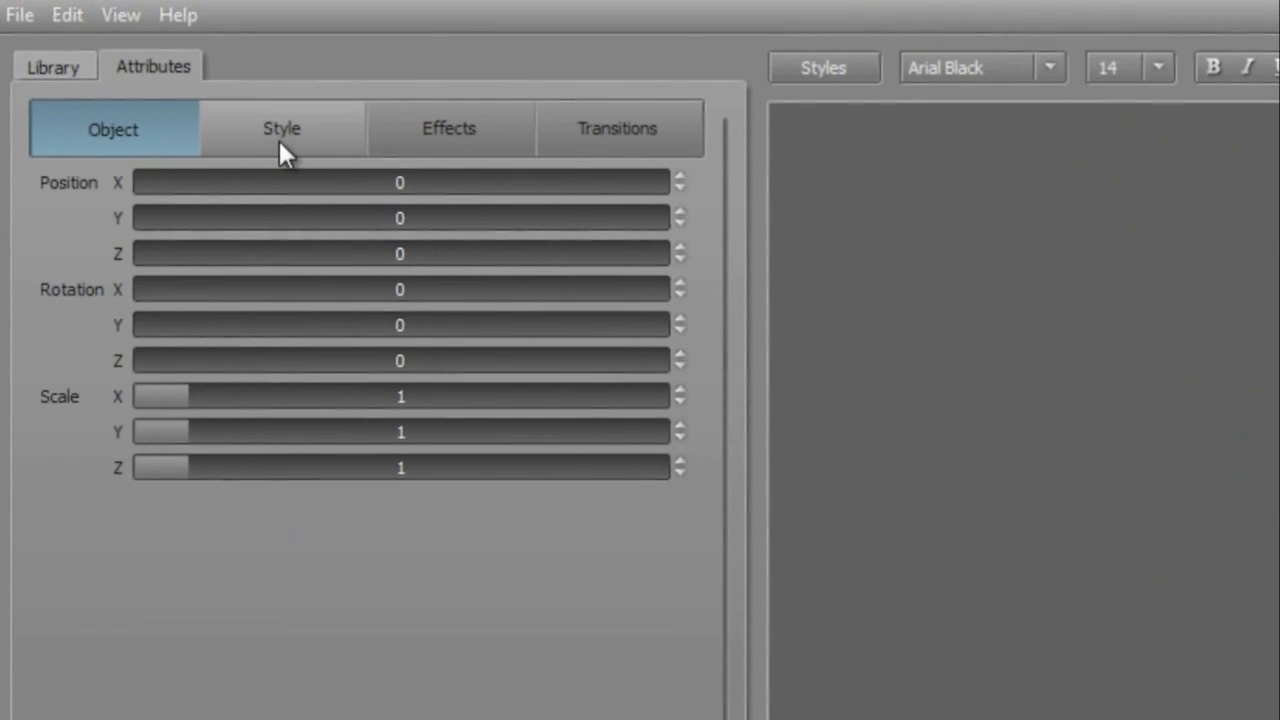
# - Add a 2D shadow to the STYLE title and offset it down and to the right of the letters
pyautogui.click(279, 140)
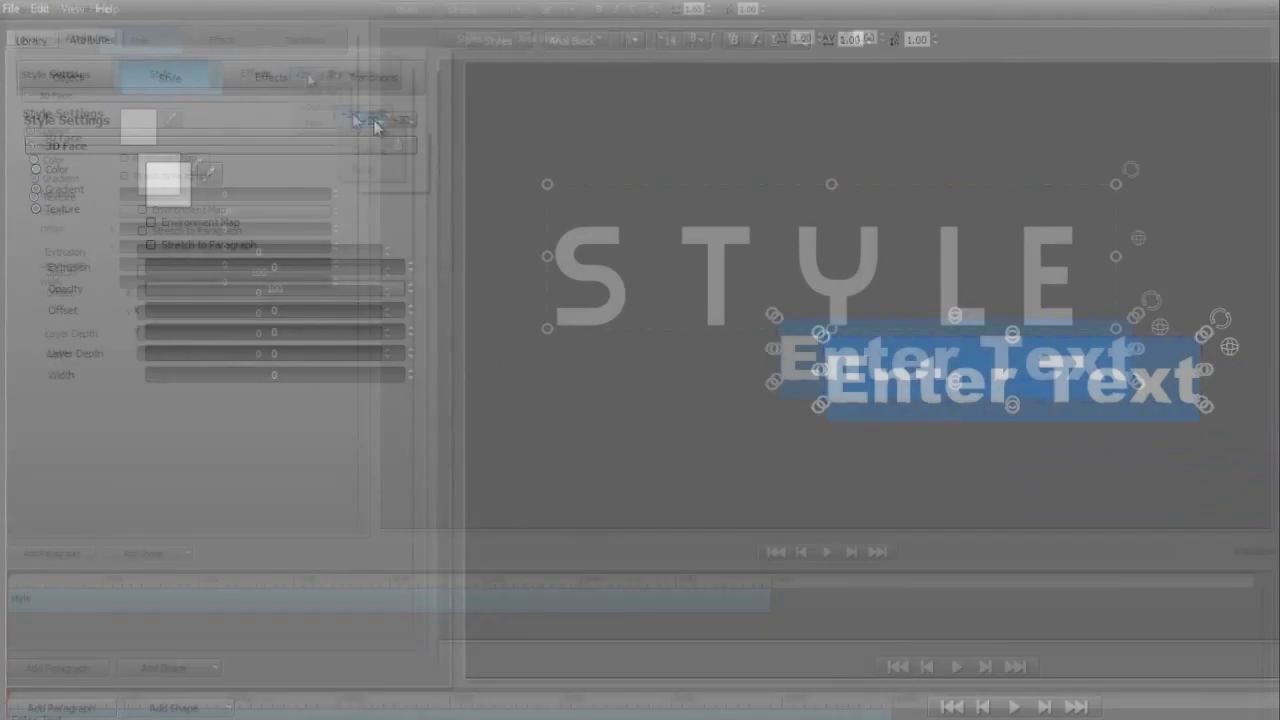
pyautogui.click(303, 75)
pyautogui.click(318, 91)
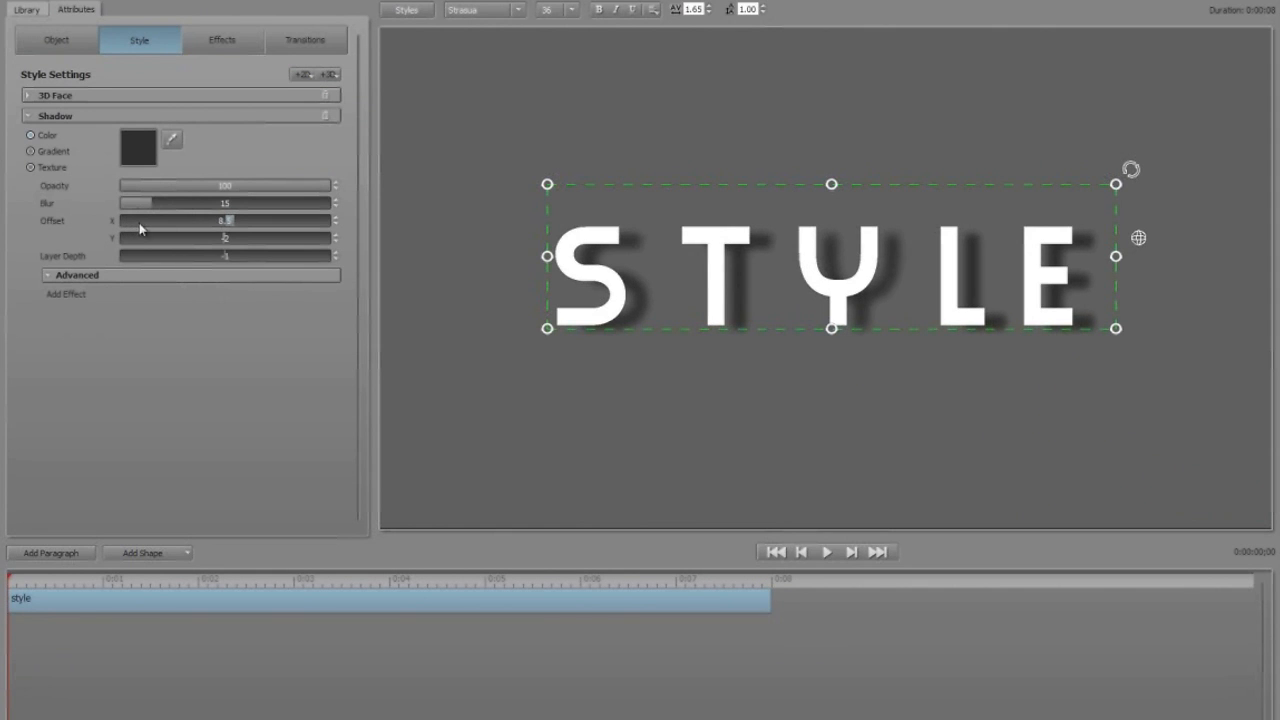
pyautogui.moveTo(222, 242); pyautogui.dragTo(229, 221)
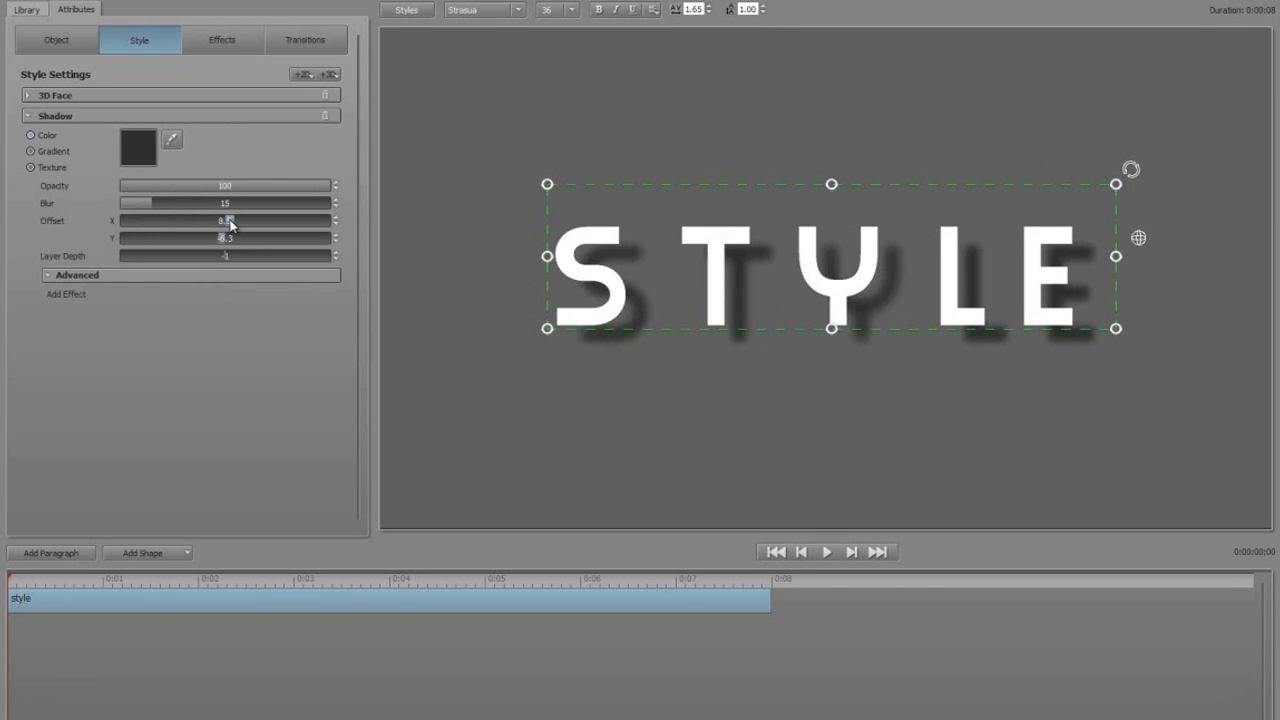
# - Add a 2D outline to the STYLE title and set its colour to white
pyautogui.click(303, 74)
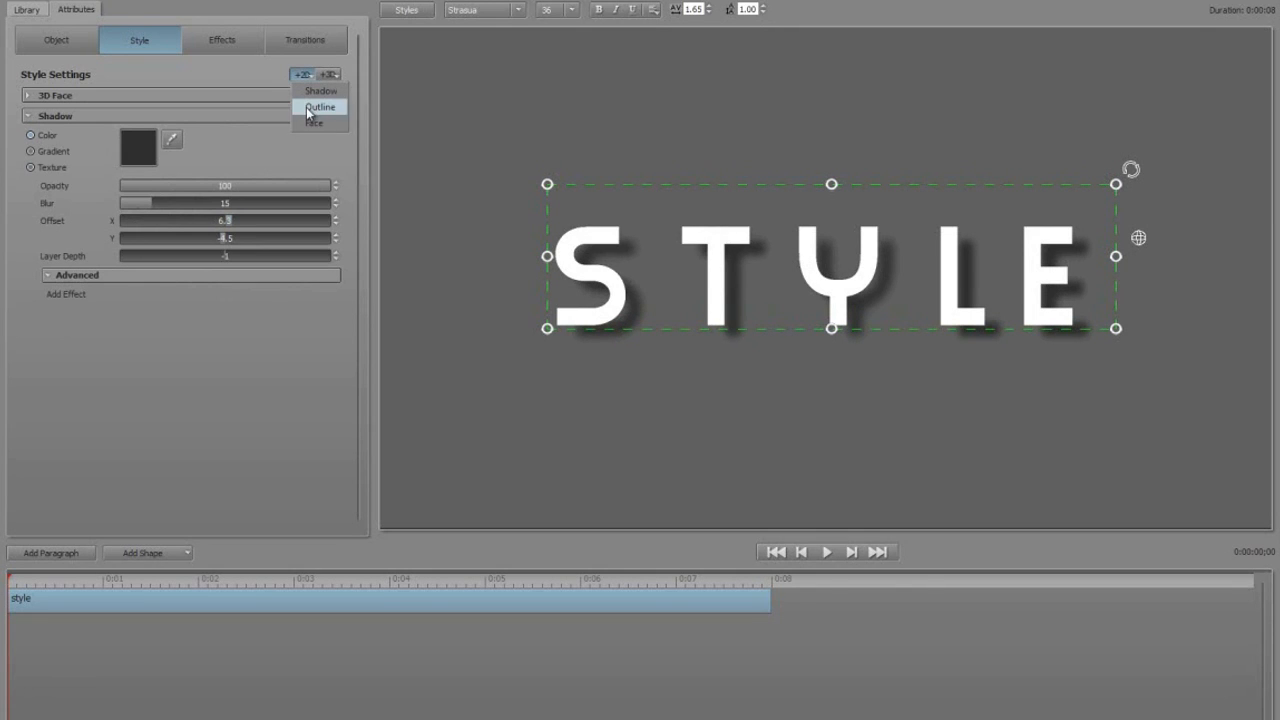
pyautogui.click(312, 107)
pyautogui.click(138, 167)
pyautogui.click(614, 344)
pyautogui.click(722, 491)
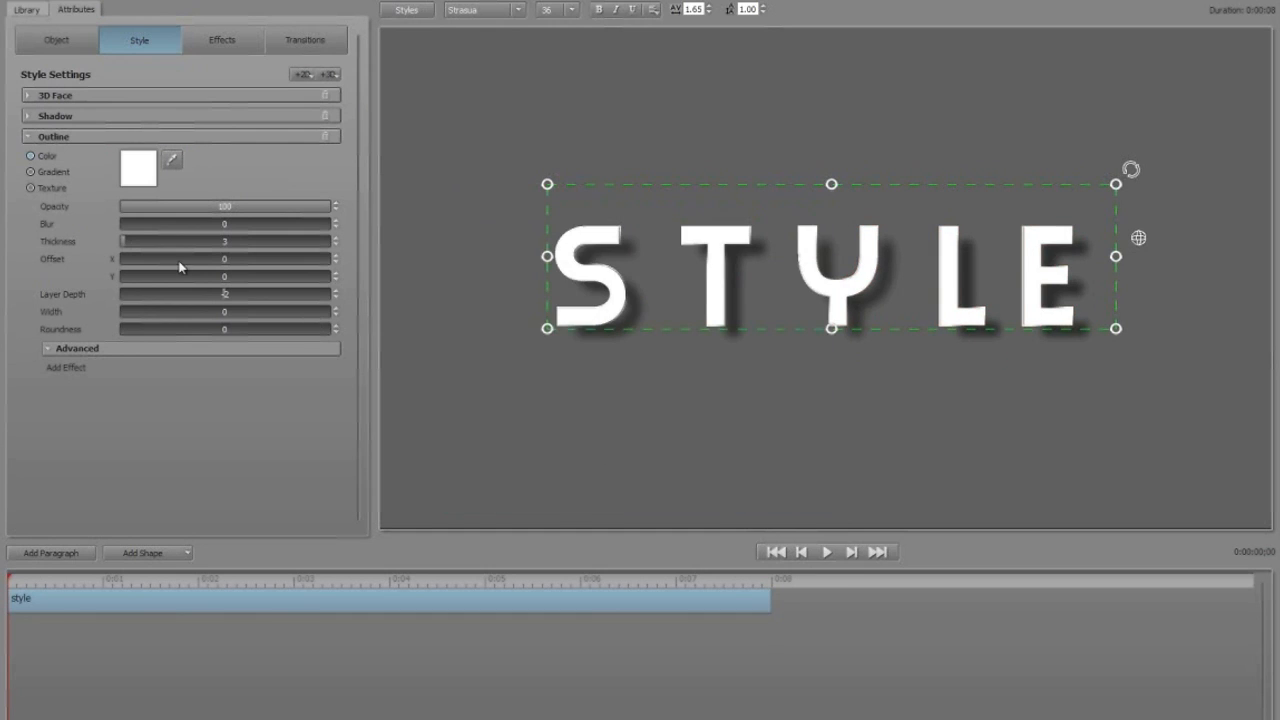
# - Set the outline's thickness to 33, layer depth to 1 and blur to 9, and increase its width
pyautogui.moveTo(126, 241); pyautogui.dragTo(250, 241)
pyautogui.click(225, 293)
pyautogui.write('1')
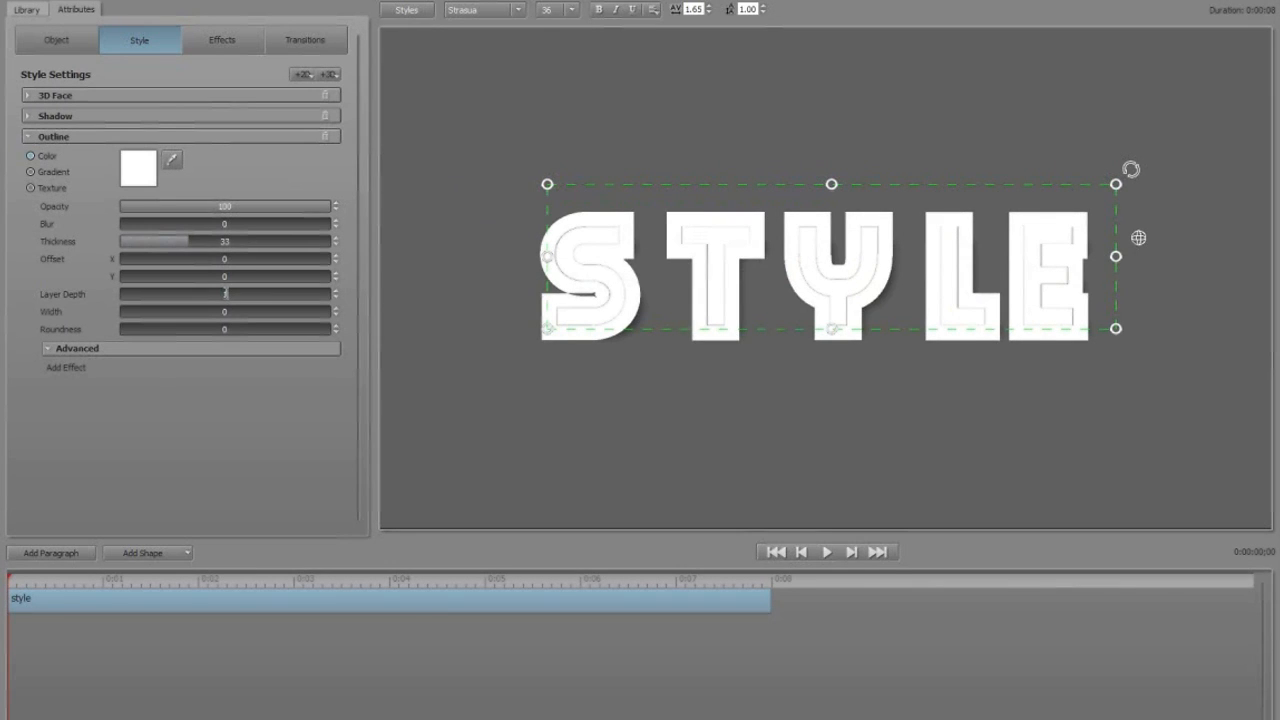
pyautogui.click(145, 314)
pyautogui.moveTo(143, 311); pyautogui.dragTo(141, 310)
pyautogui.moveTo(127, 224); pyautogui.dragTo(160, 227)
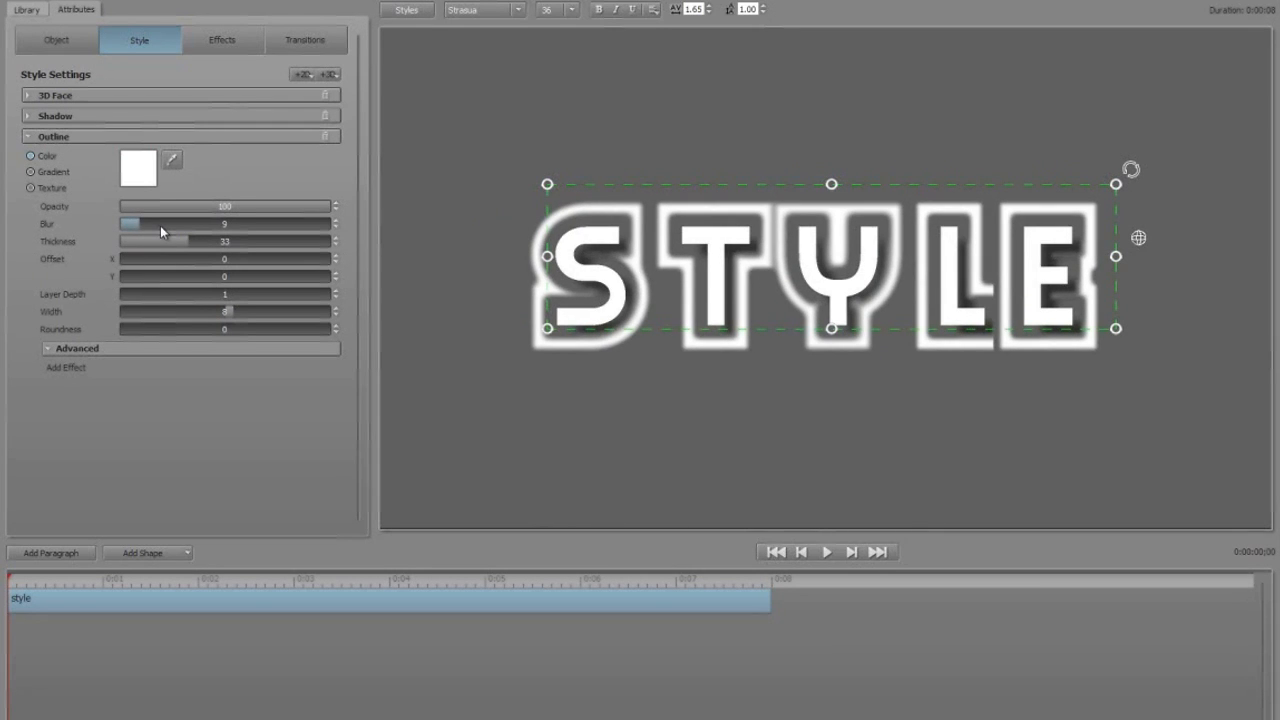
# - Increase the title's letter spacing to 2.00
pyautogui.click(709, 6)
pyautogui.click(709, 6)
pyautogui.click(709, 6)
pyautogui.click(709, 6)
pyautogui.click(709, 6)
pyautogui.click(709, 6)
pyautogui.click(709, 6)
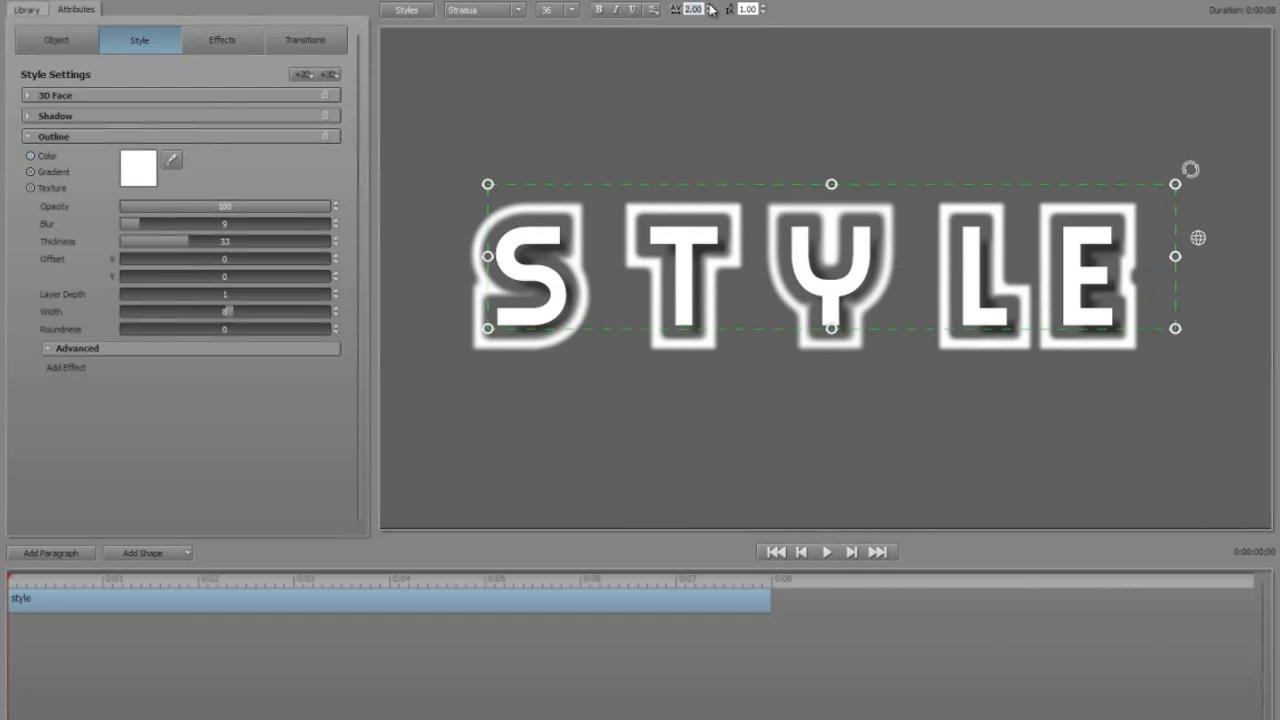
# - Add a 2D face to the title and fill it with a gradient from white to dark blue (0, 85, 127)
pyautogui.click(303, 74)
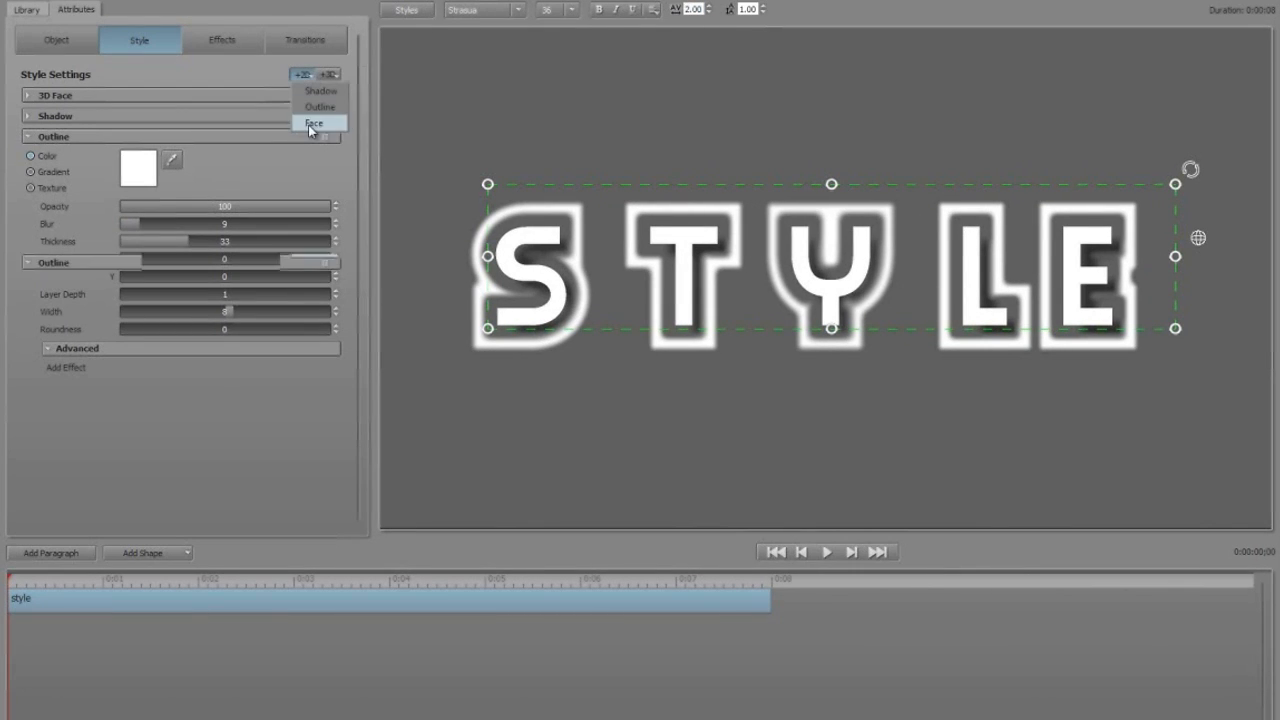
pyautogui.click(308, 125)
pyautogui.click(30, 192)
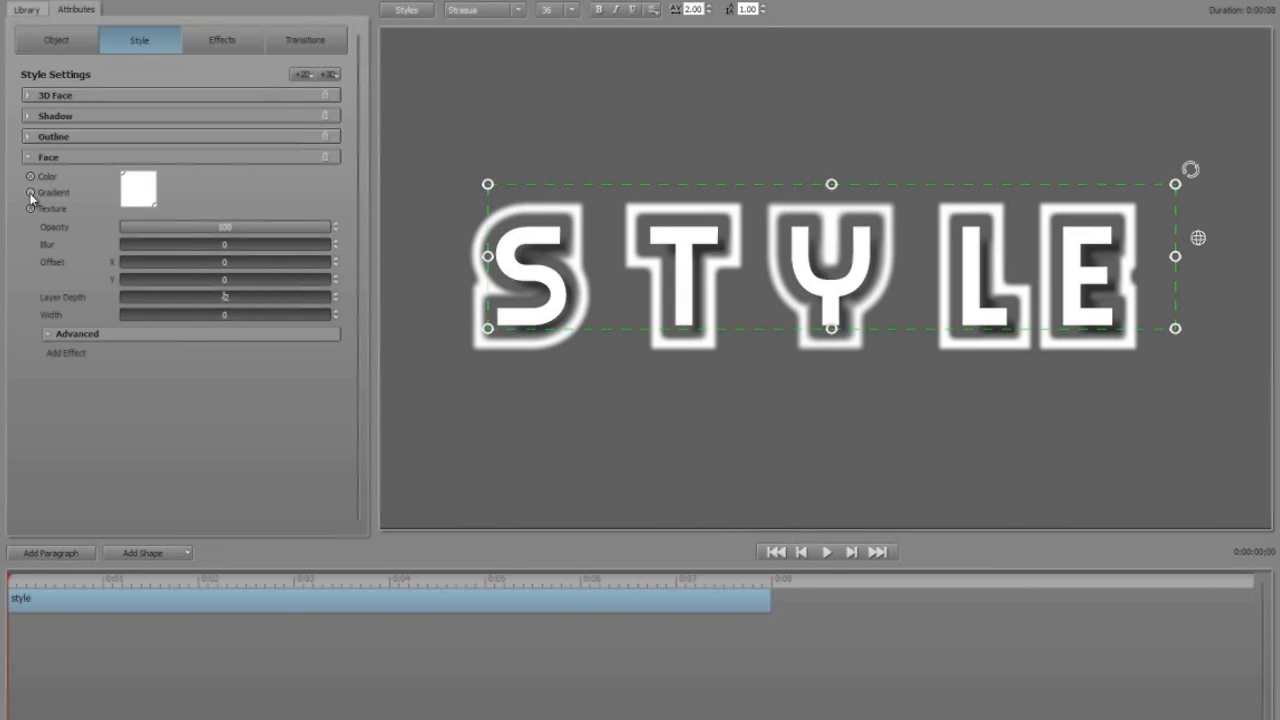
pyautogui.click(154, 204)
pyautogui.click(507, 272)
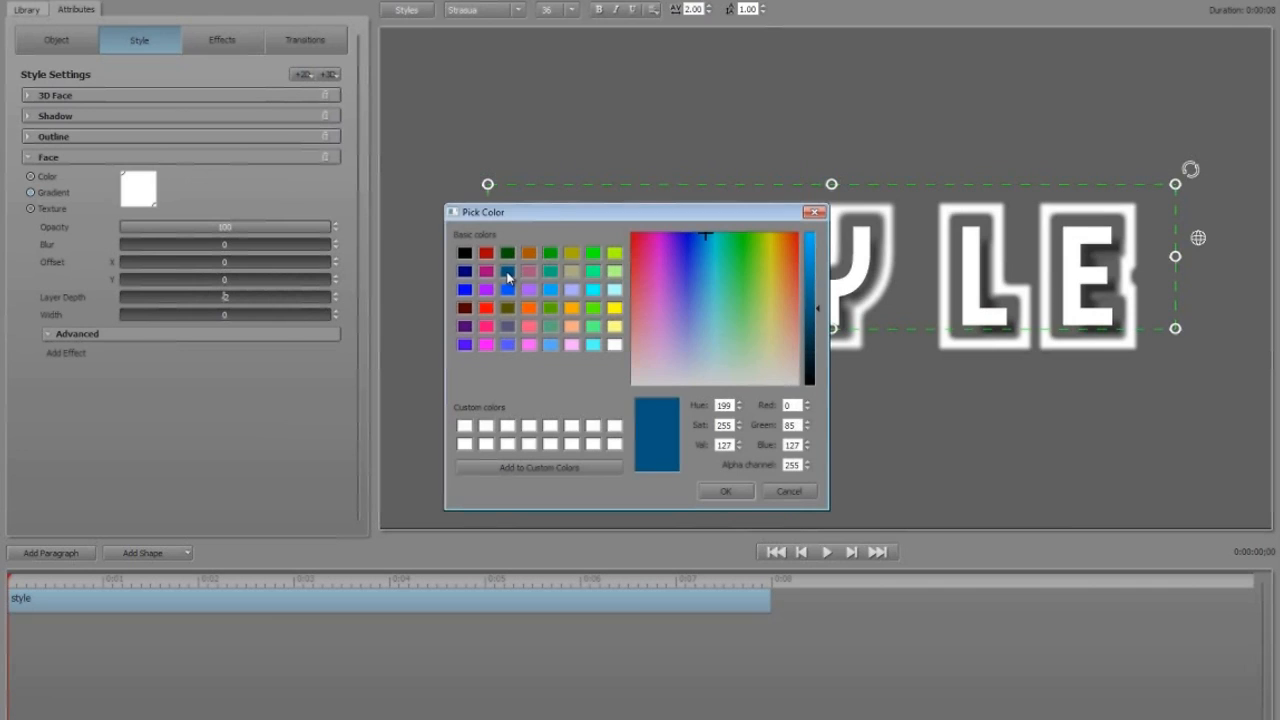
pyautogui.click(733, 490)
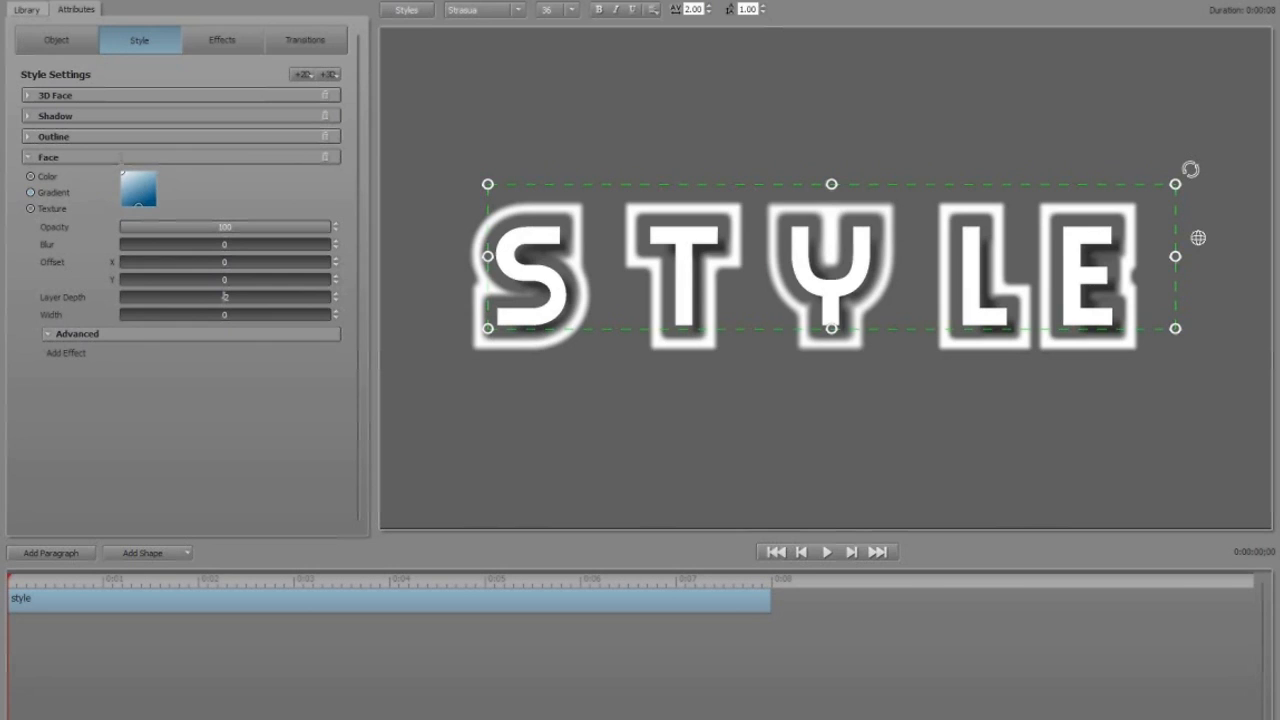
# - Align the face gradient vertically from white above to blue below, and raise the face's layer depth in front of the white letters
pyautogui.moveTo(123, 174); pyautogui.dragTo(138, 197)
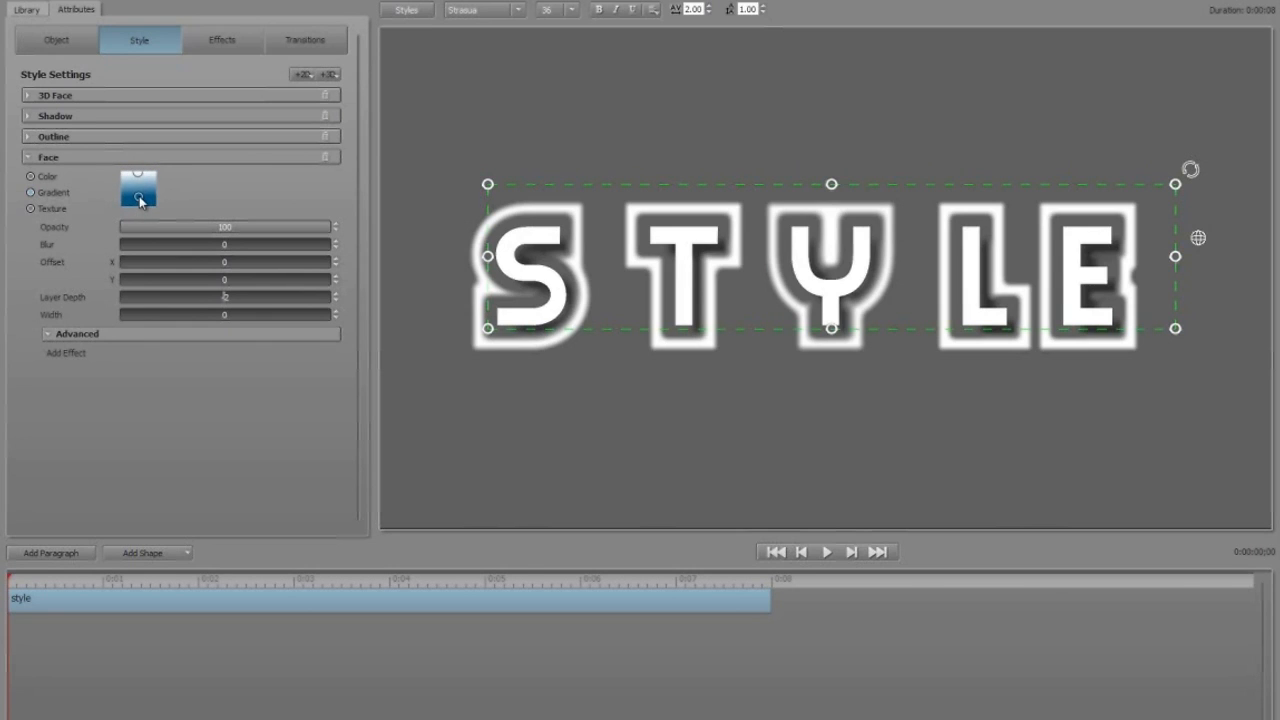
pyautogui.moveTo(224, 297); pyautogui.dragTo(227, 298)
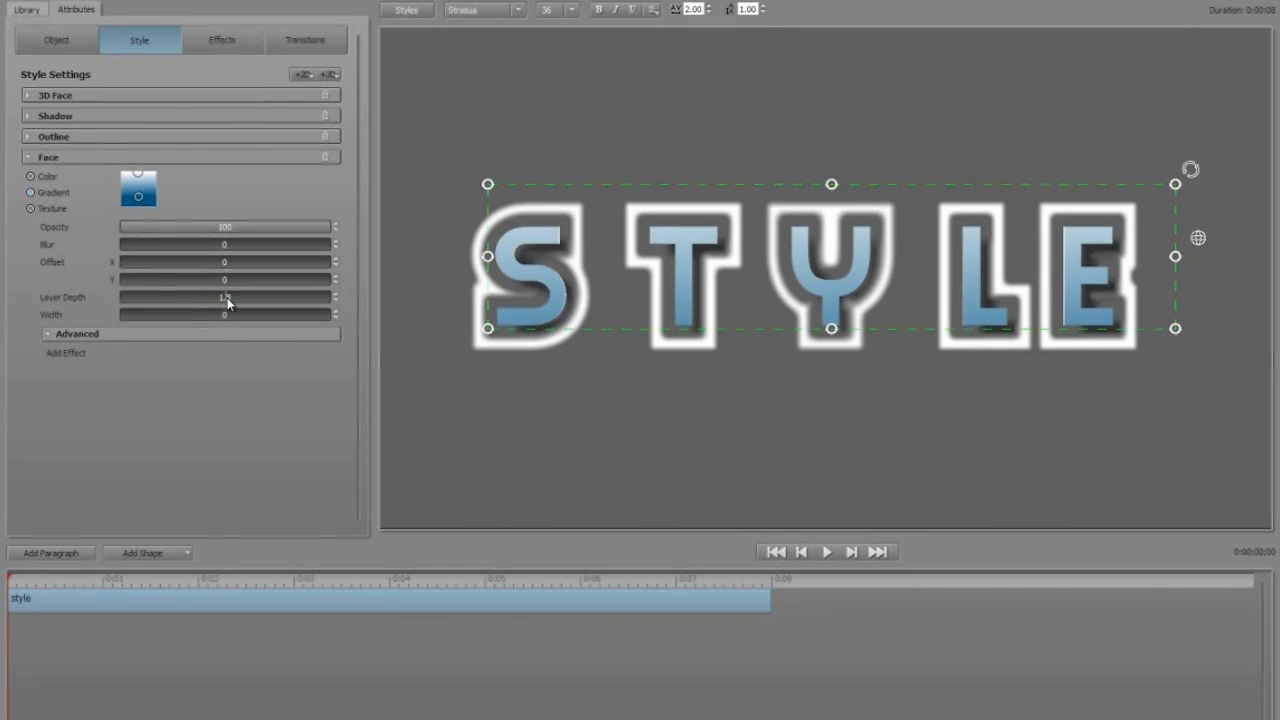
pyautogui.moveTo(138, 174); pyautogui.dragTo(138, 182)
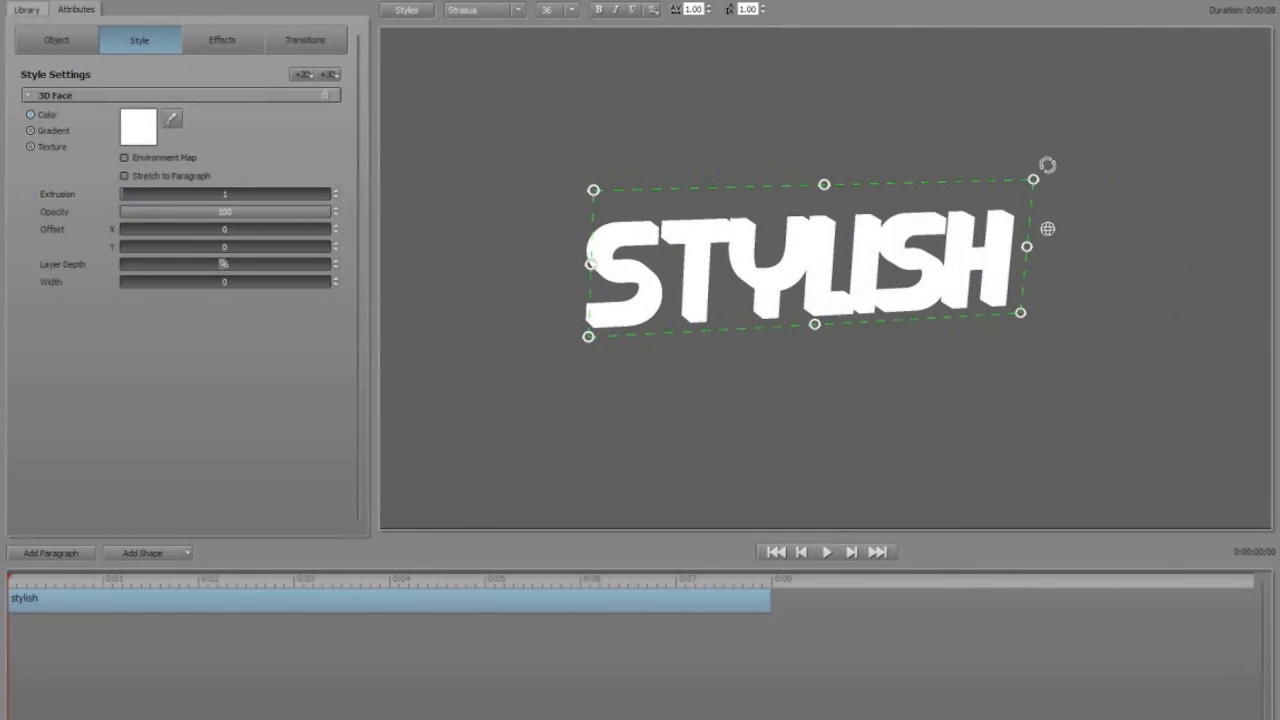
# - Add a 3D outline to the STYLISH title and texture it with chrome007.JPG
pyautogui.click(328, 74)
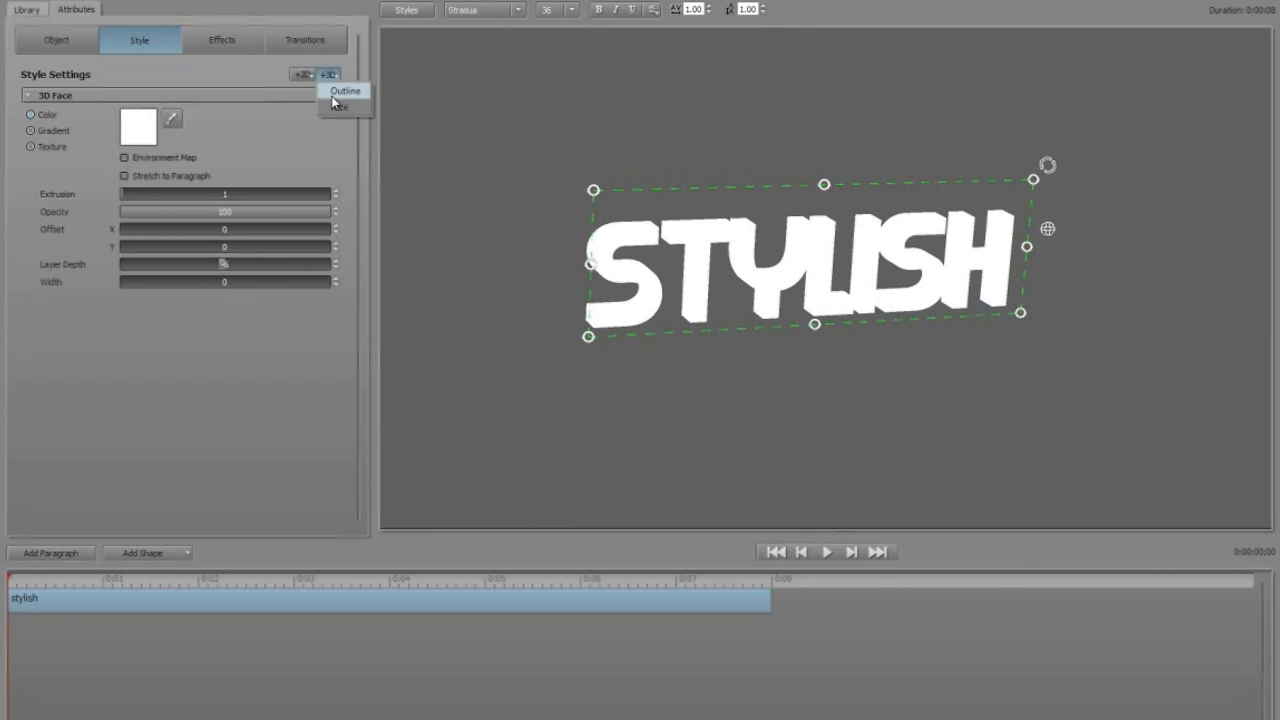
pyautogui.click(334, 100)
pyautogui.click(32, 166)
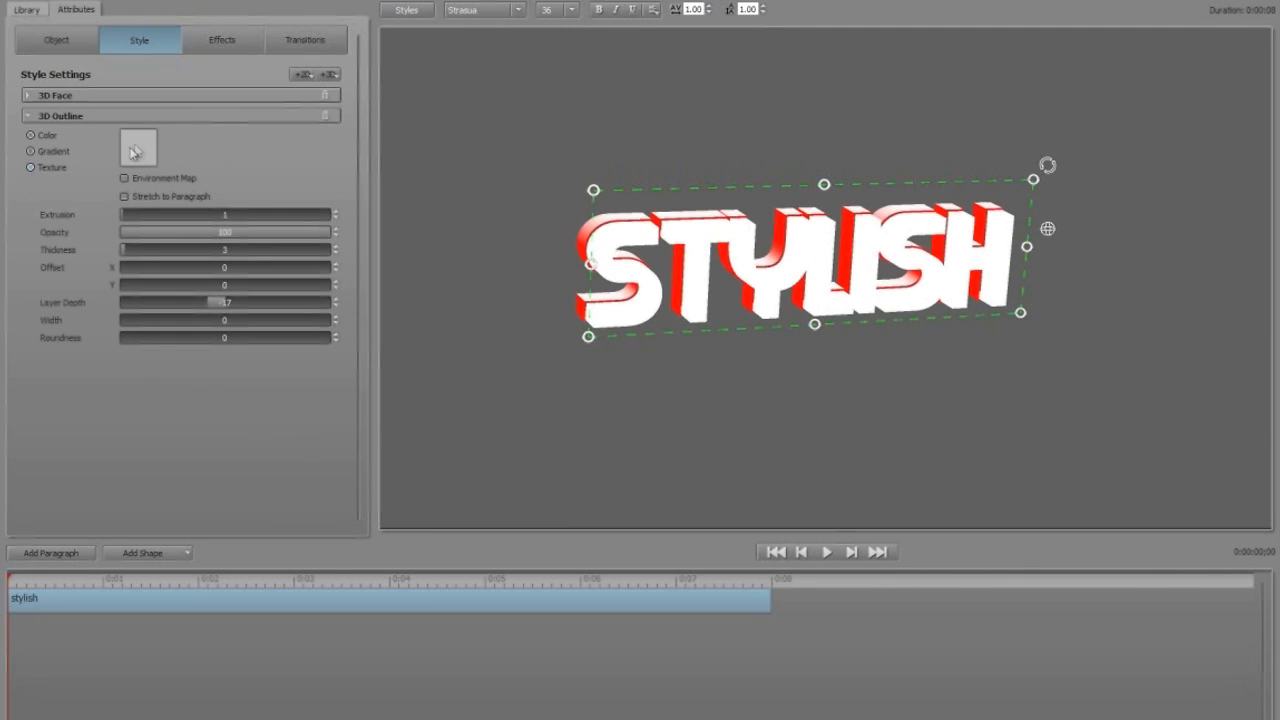
pyautogui.click(138, 148)
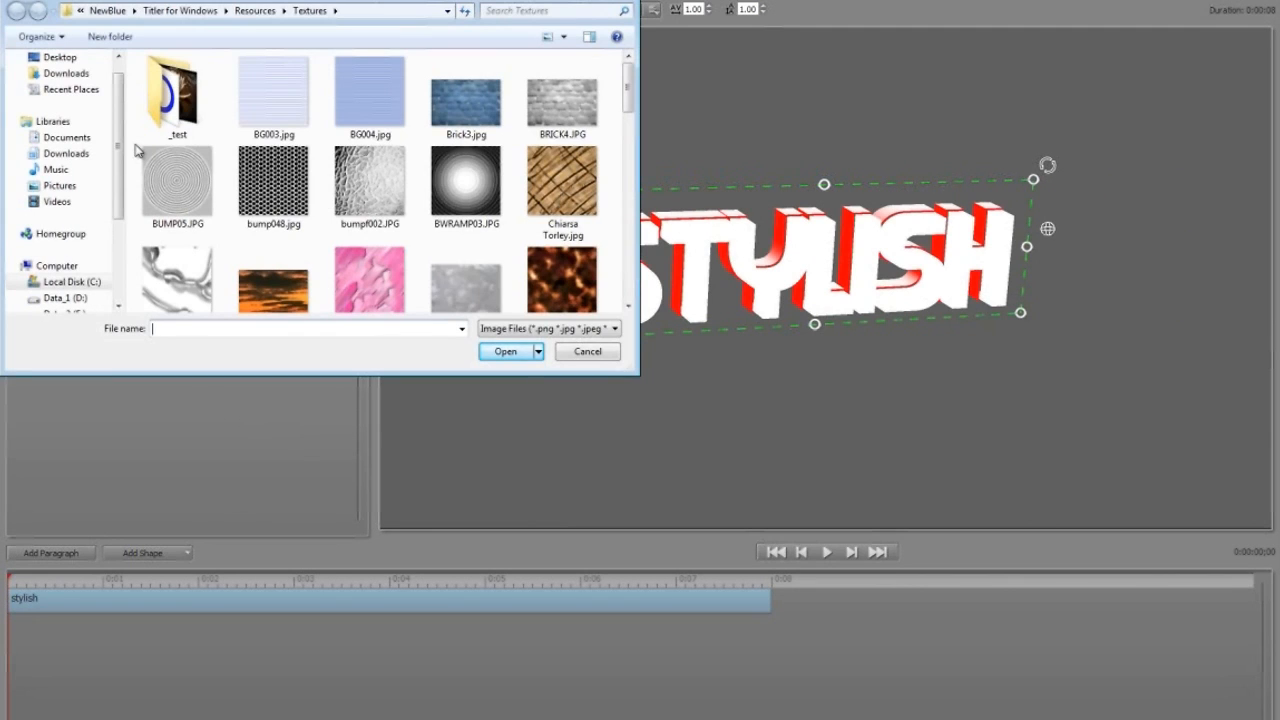
pyautogui.doubleClick(172, 263)
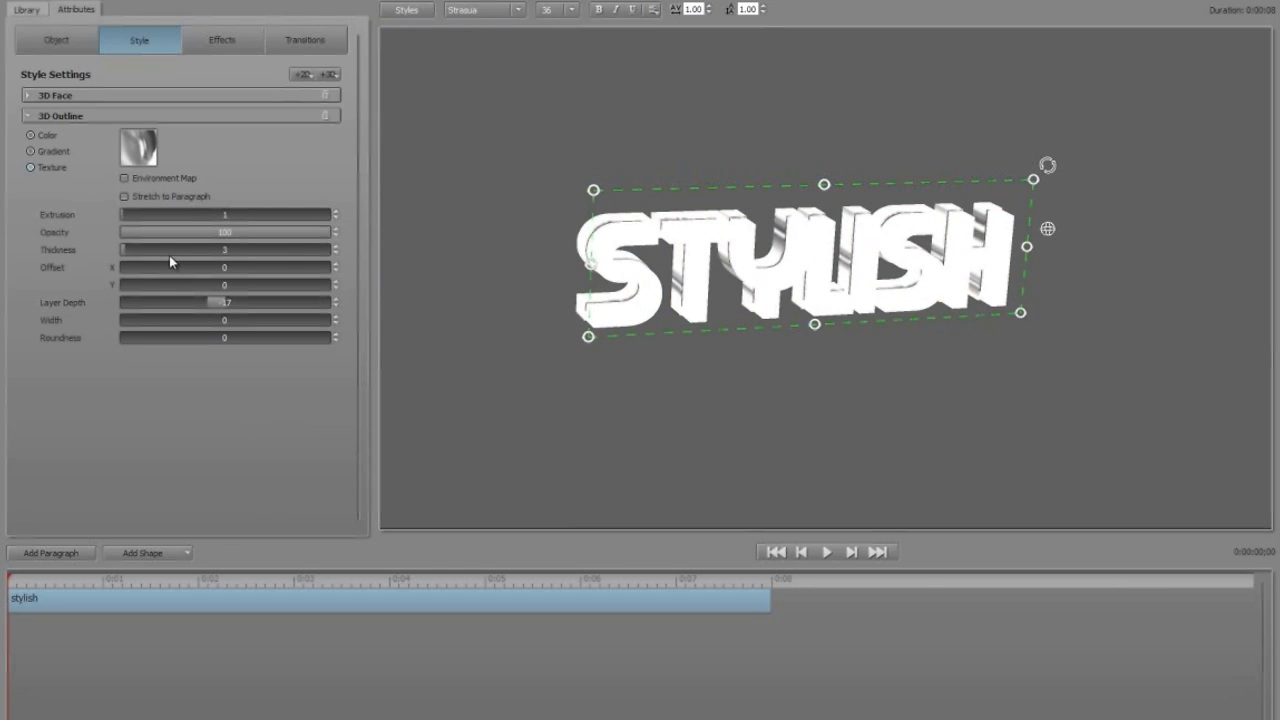
# - Set the 3D outline's opacity to 66, extrusion to 3, thickness to 1 and layer depth to 0.3
pyautogui.moveTo(331, 234); pyautogui.dragTo(186, 249)
pyautogui.moveTo(124, 219); pyautogui.dragTo(118, 249)
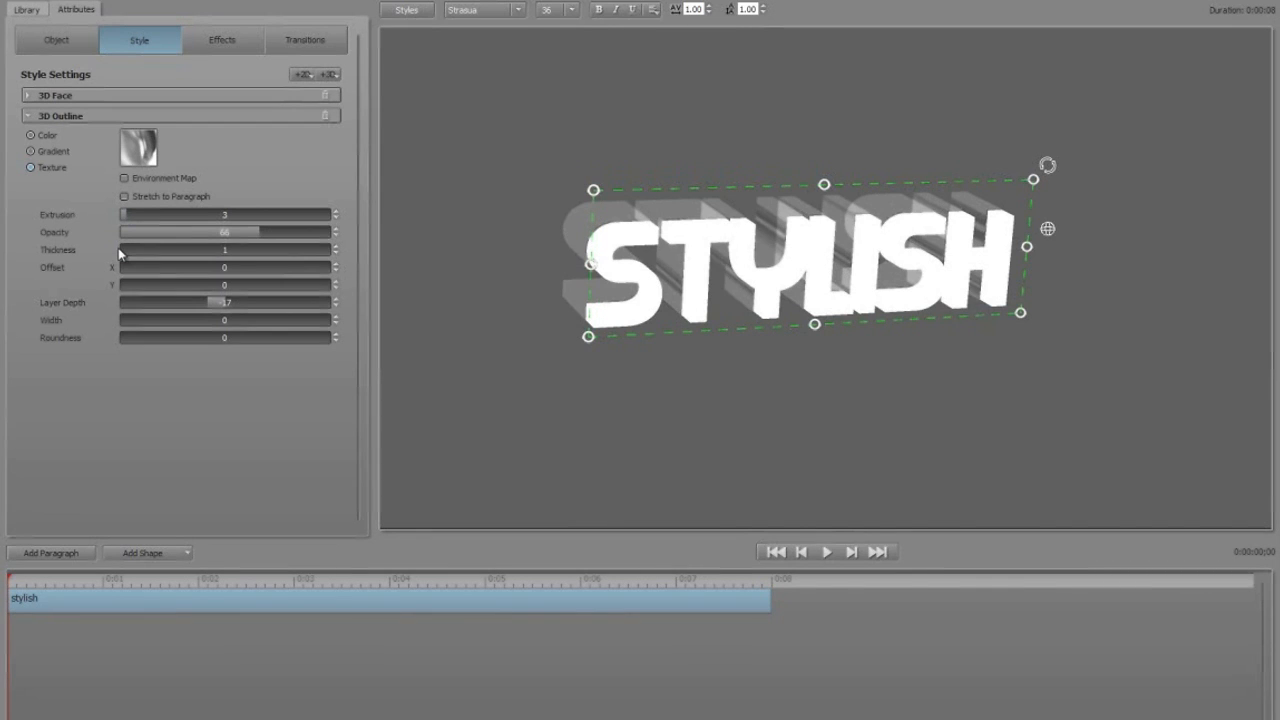
pyautogui.moveTo(208, 301); pyautogui.dragTo(238, 310)
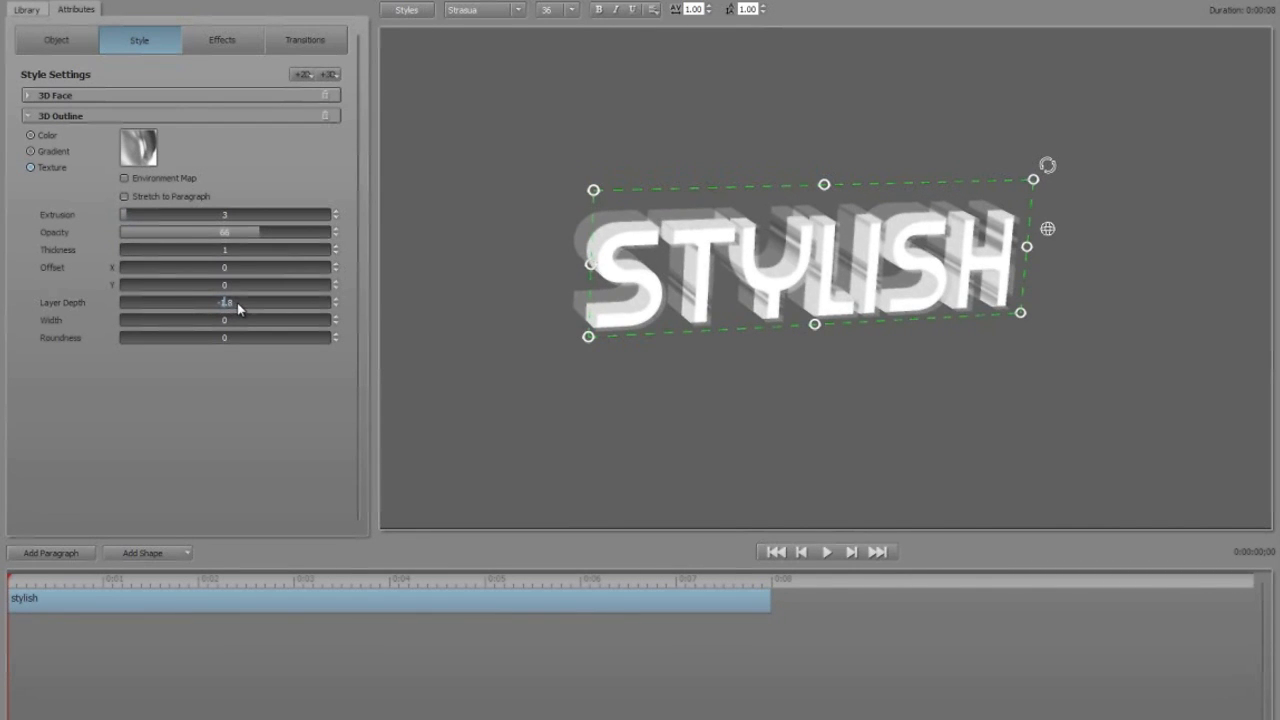
# - Texture the title's 3D face with Flair closer.png and stretch the texture to the paragraph
pyautogui.click(27, 96)
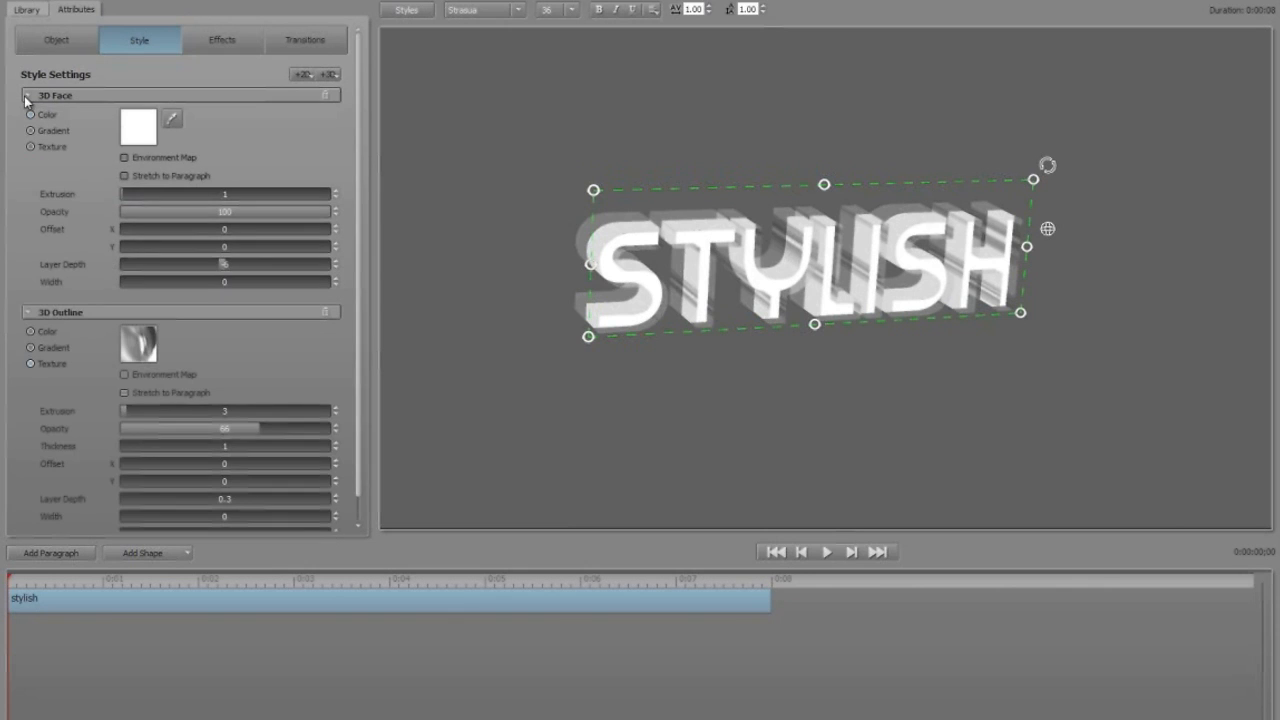
pyautogui.click(47, 145)
pyautogui.click(140, 127)
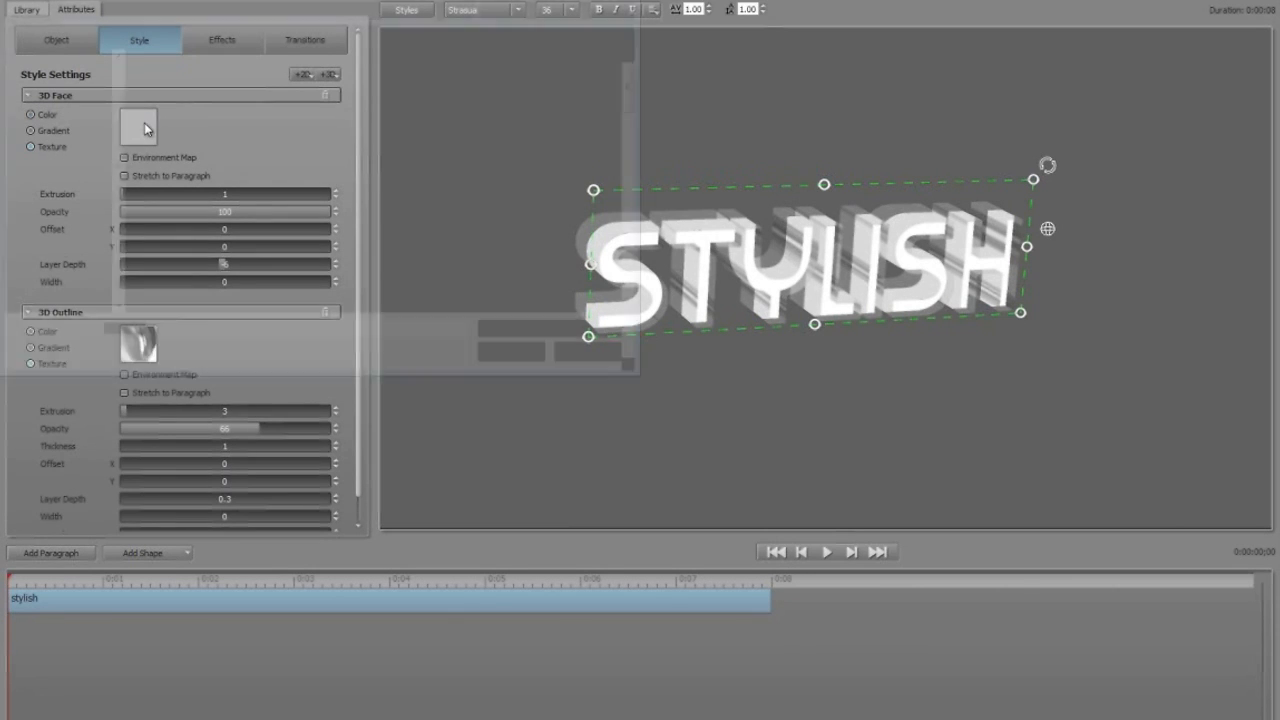
pyautogui.scroll(-3, 628, 260)
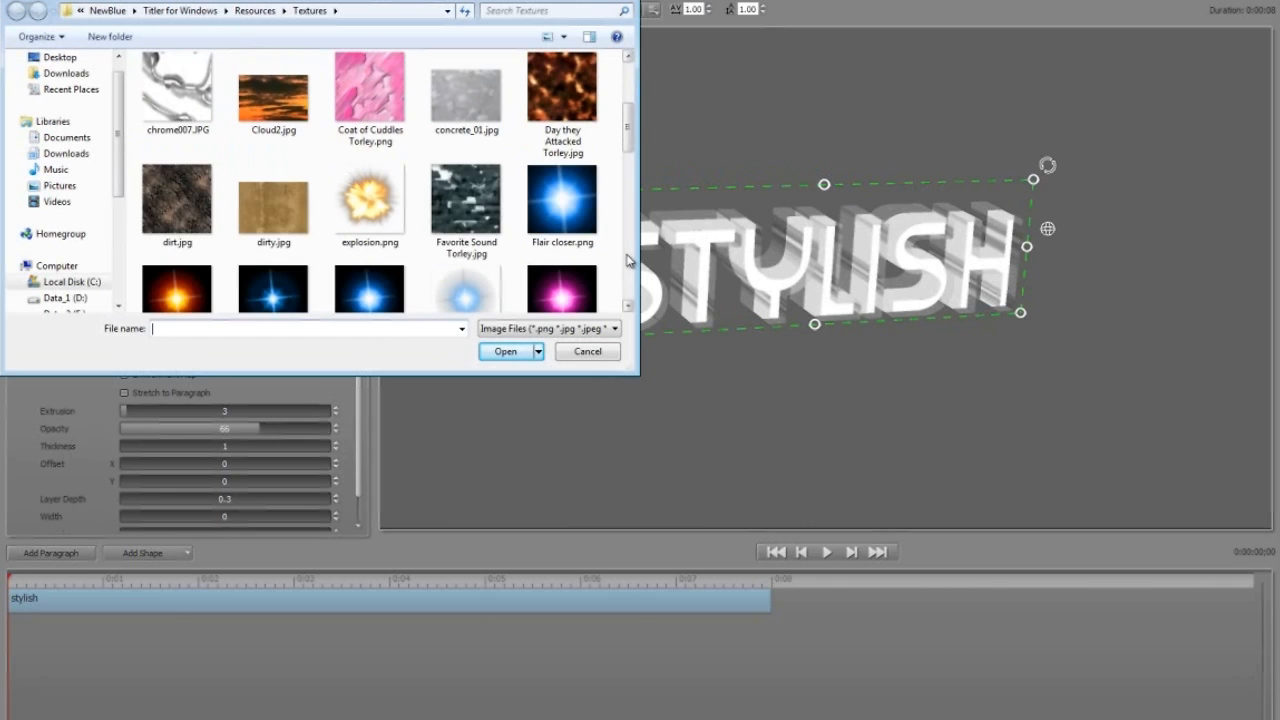
pyautogui.doubleClick(557, 200)
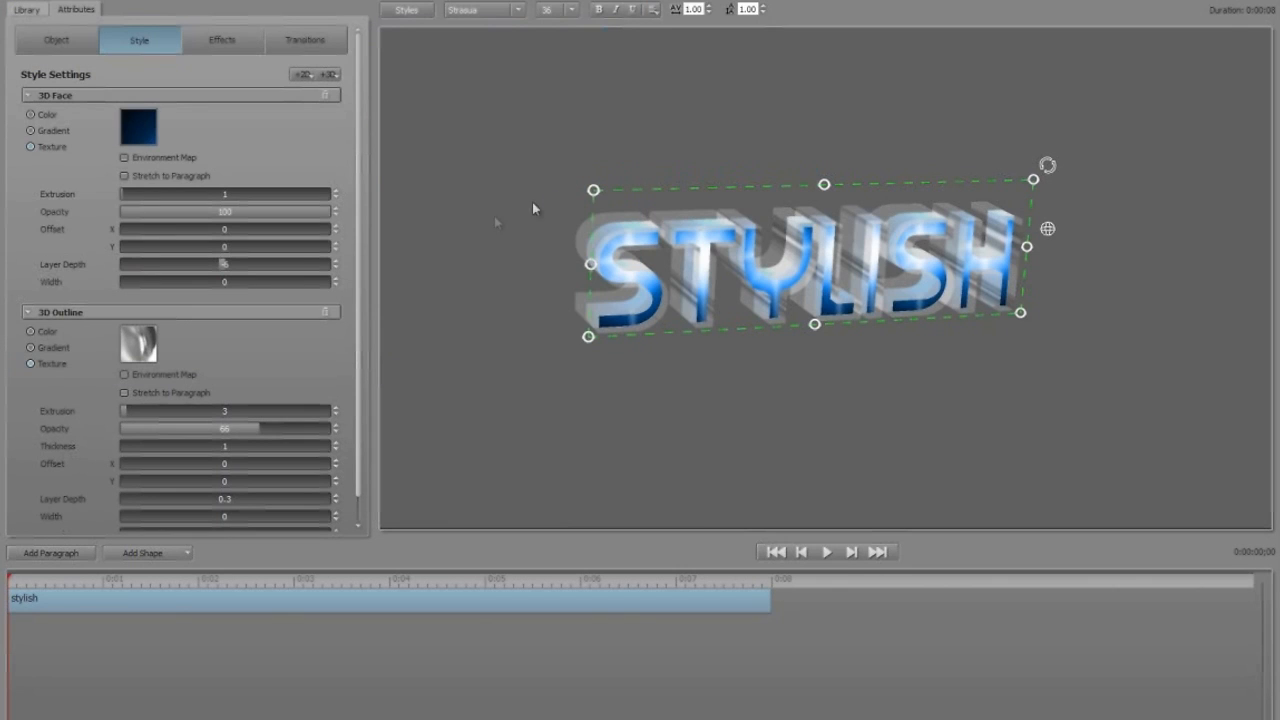
pyautogui.click(124, 176)
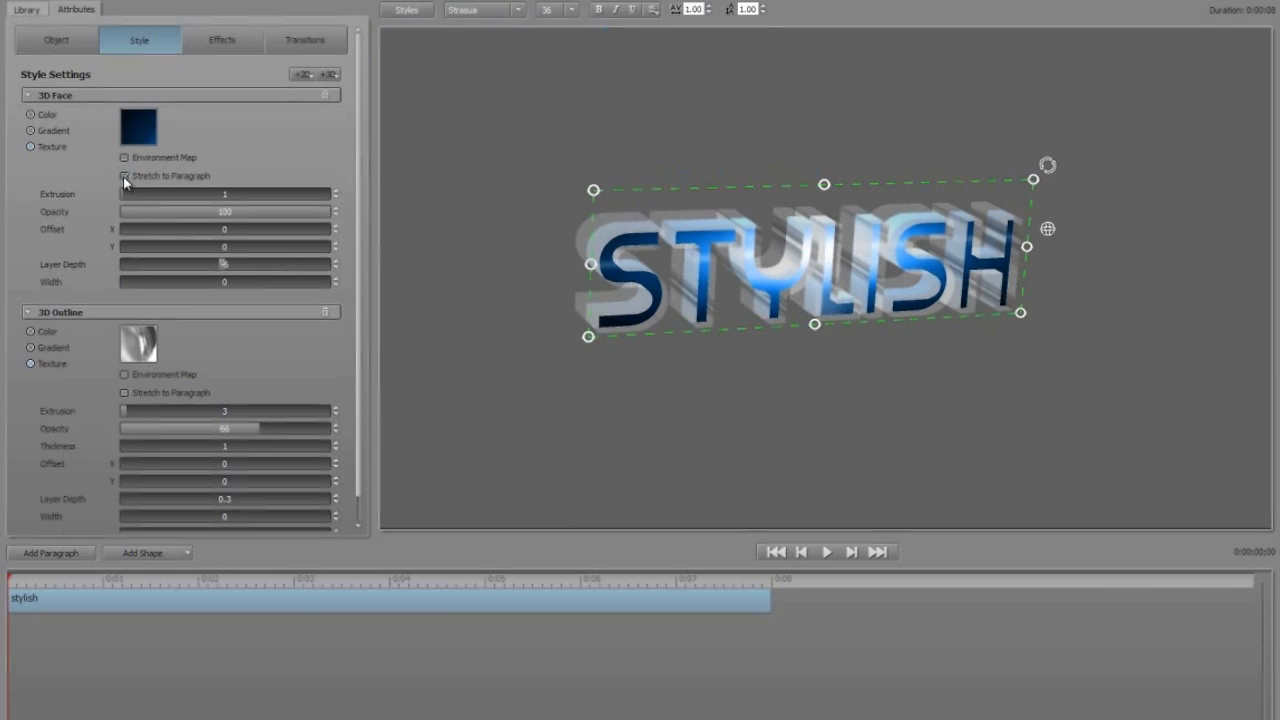
# - Set the 3D face's extrusion to 2.3 and adjust its width
pyautogui.moveTo(120, 192); pyautogui.dragTo(126, 194)
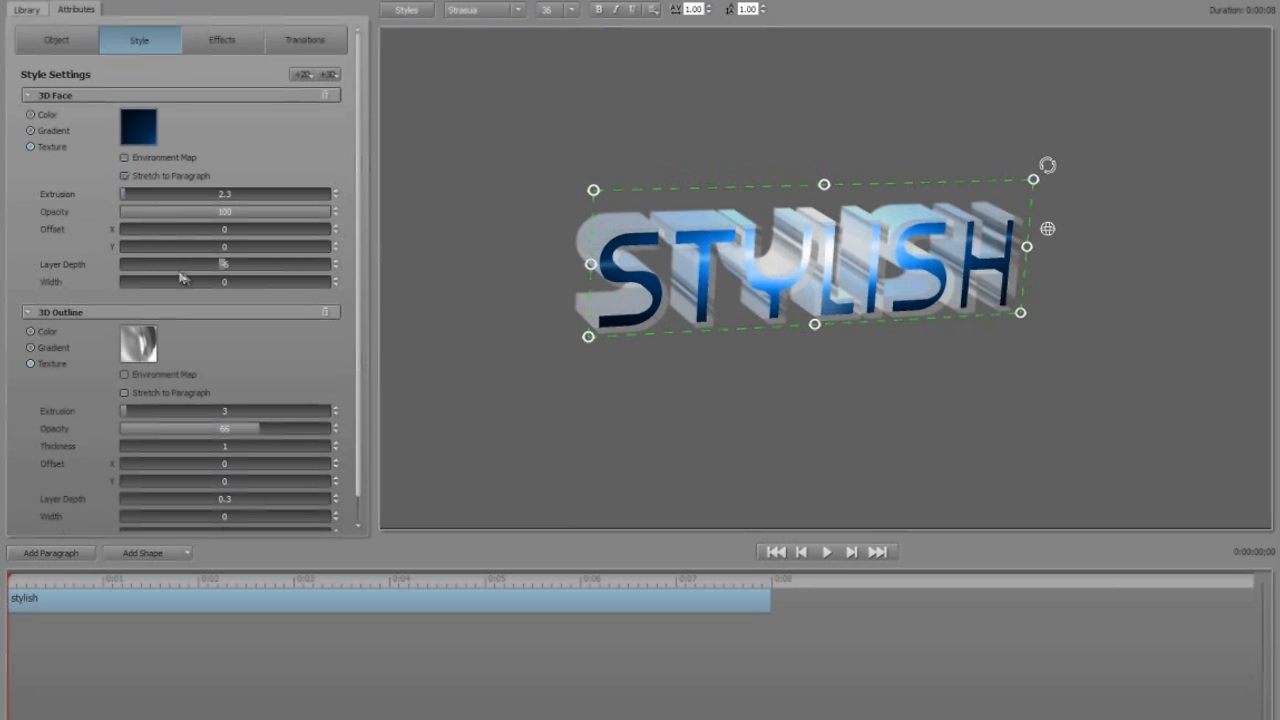
pyautogui.moveTo(225, 280); pyautogui.dragTo(440, 271)
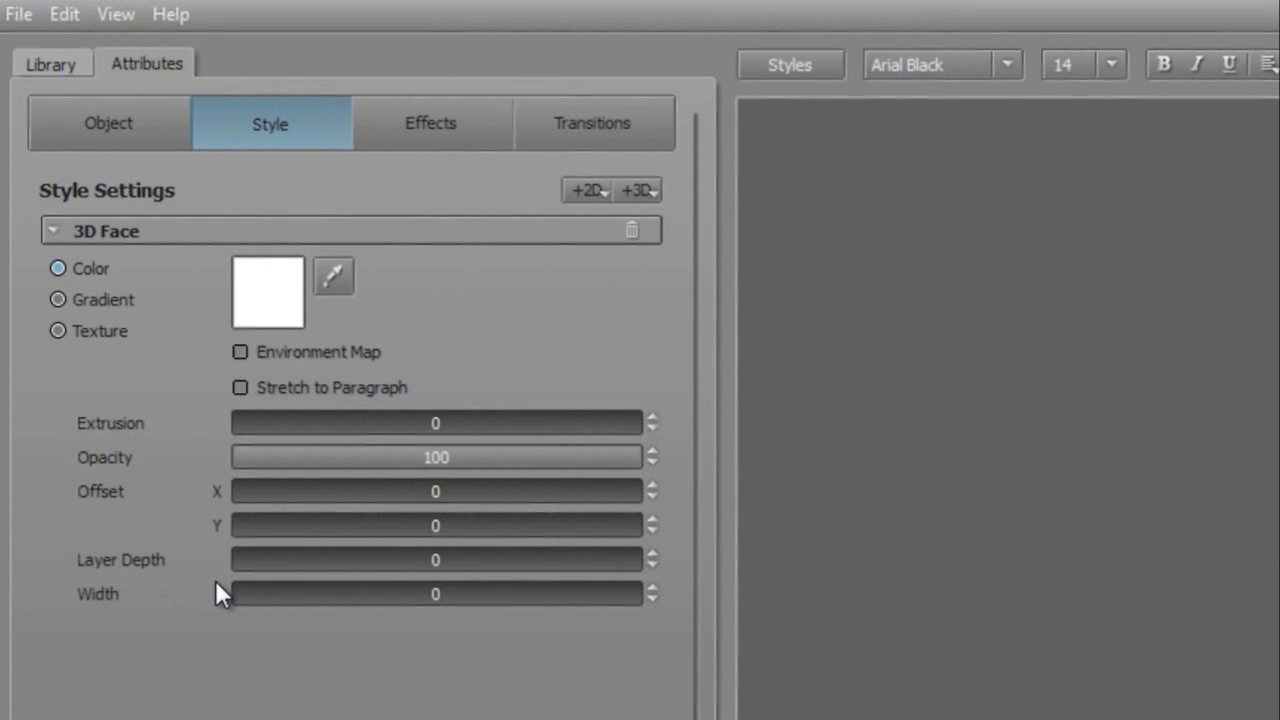
# - Examine the title's effect and transition settings and the Active Camera effects in the library
pyautogui.click(452, 115)
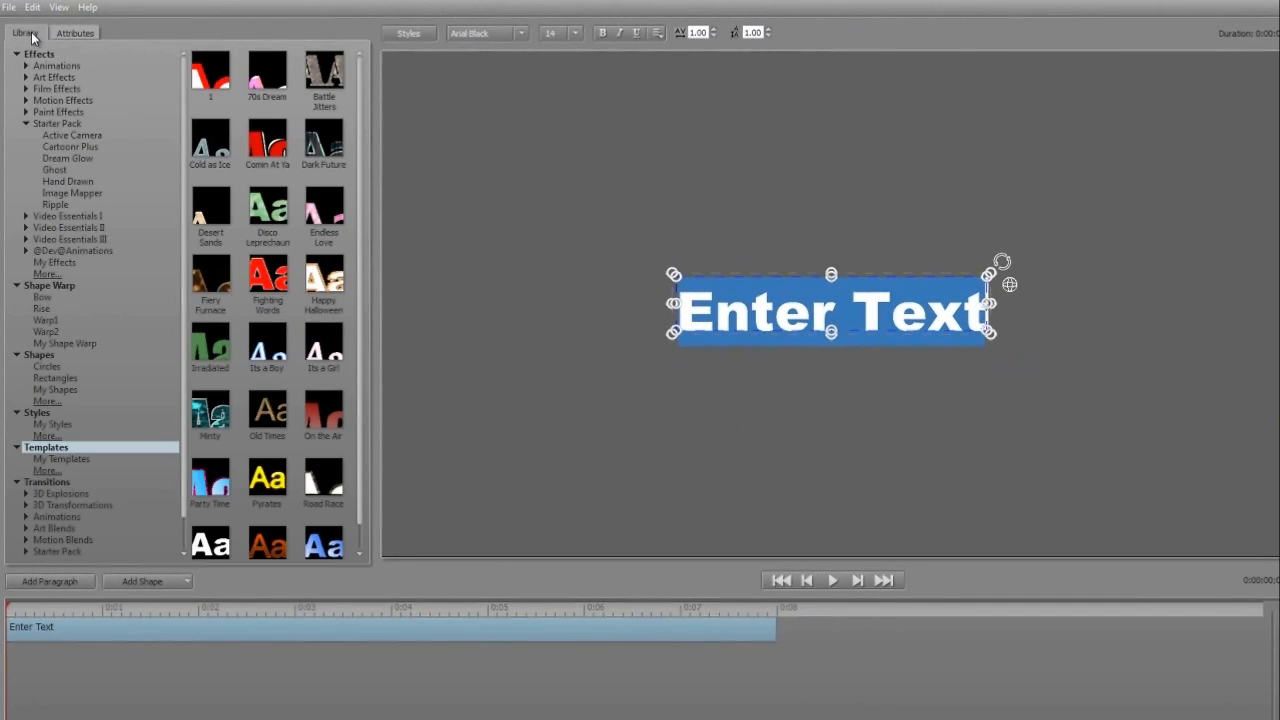
pyautogui.click(72, 136)
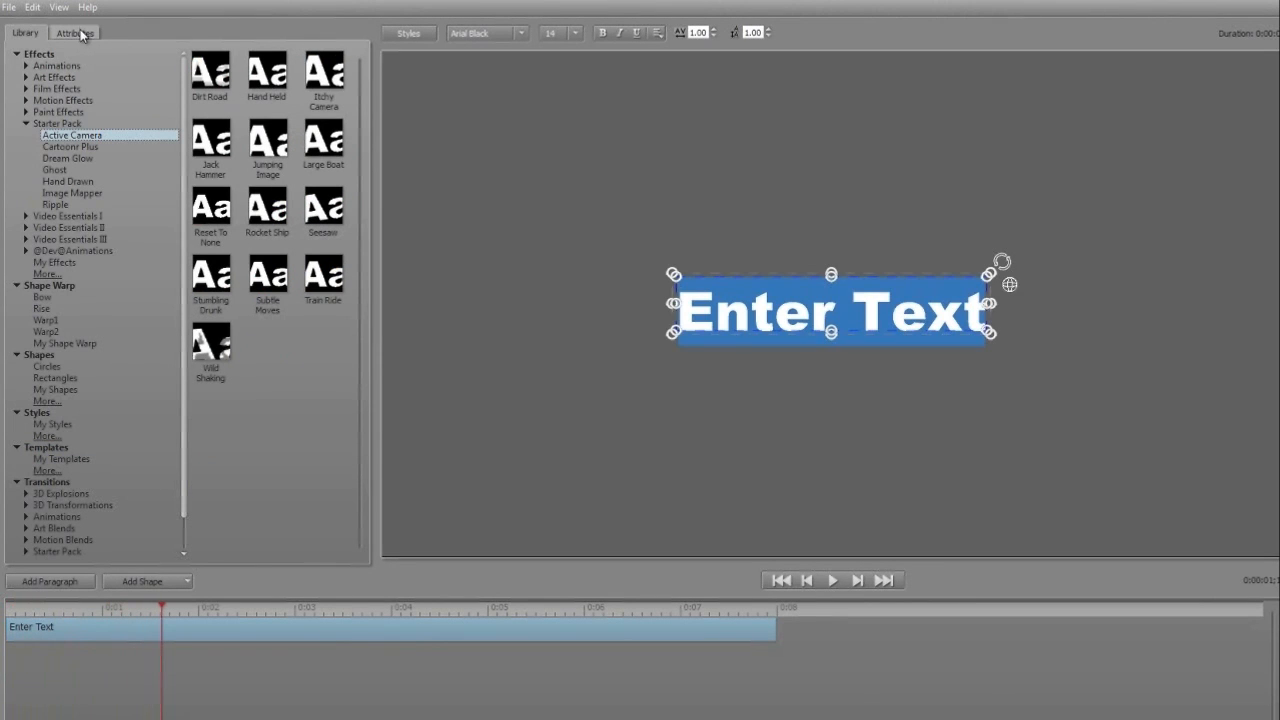
pyautogui.click(86, 33)
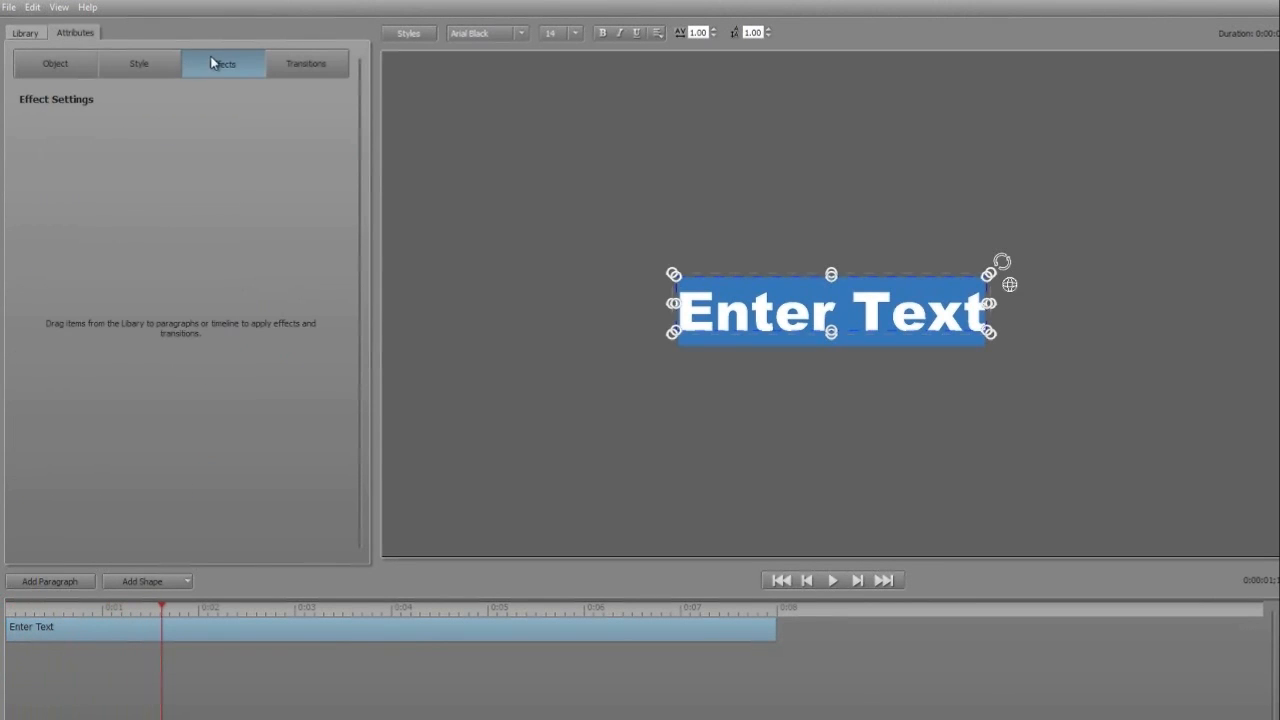
pyautogui.click(286, 65)
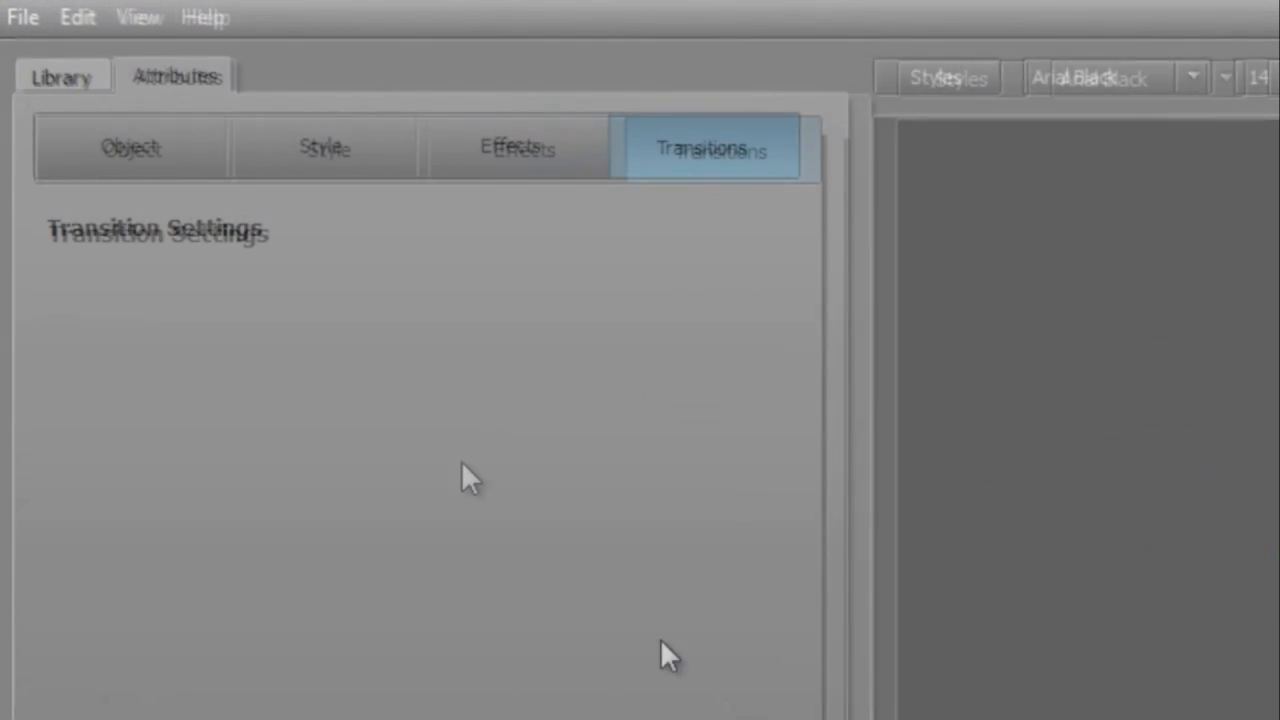
pyautogui.click(104, 76)
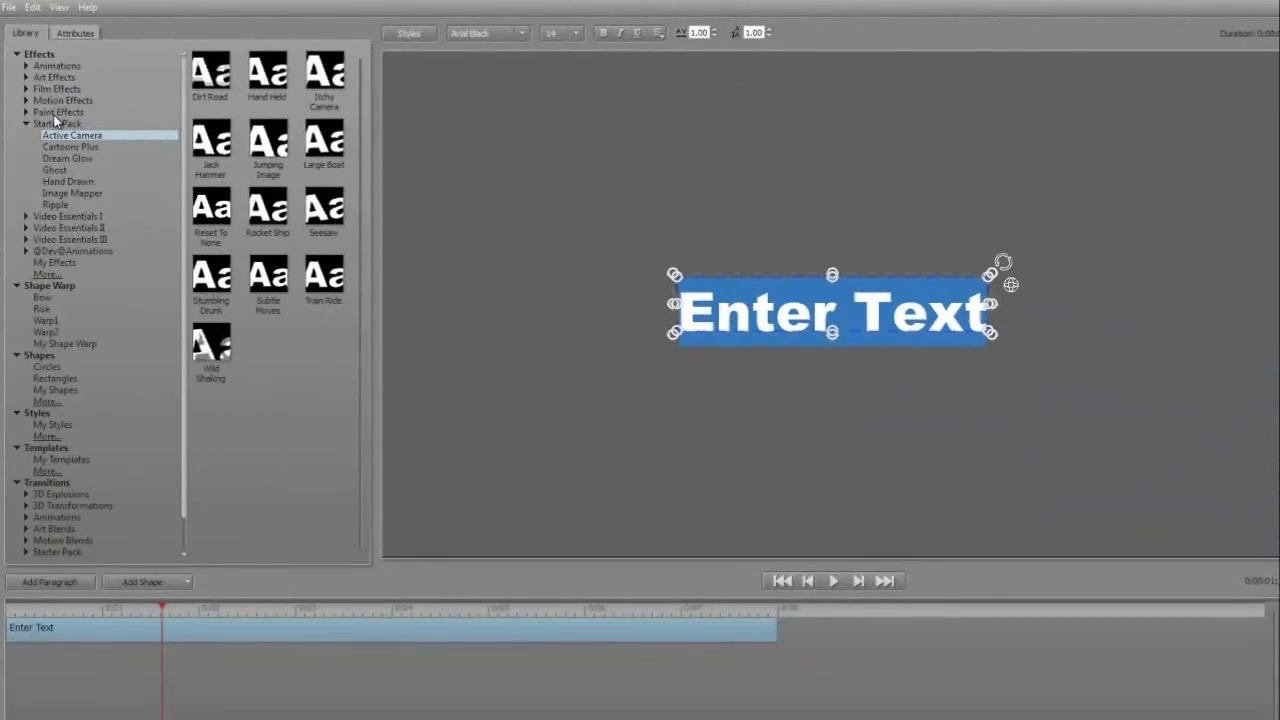
pyautogui.click(68, 33)
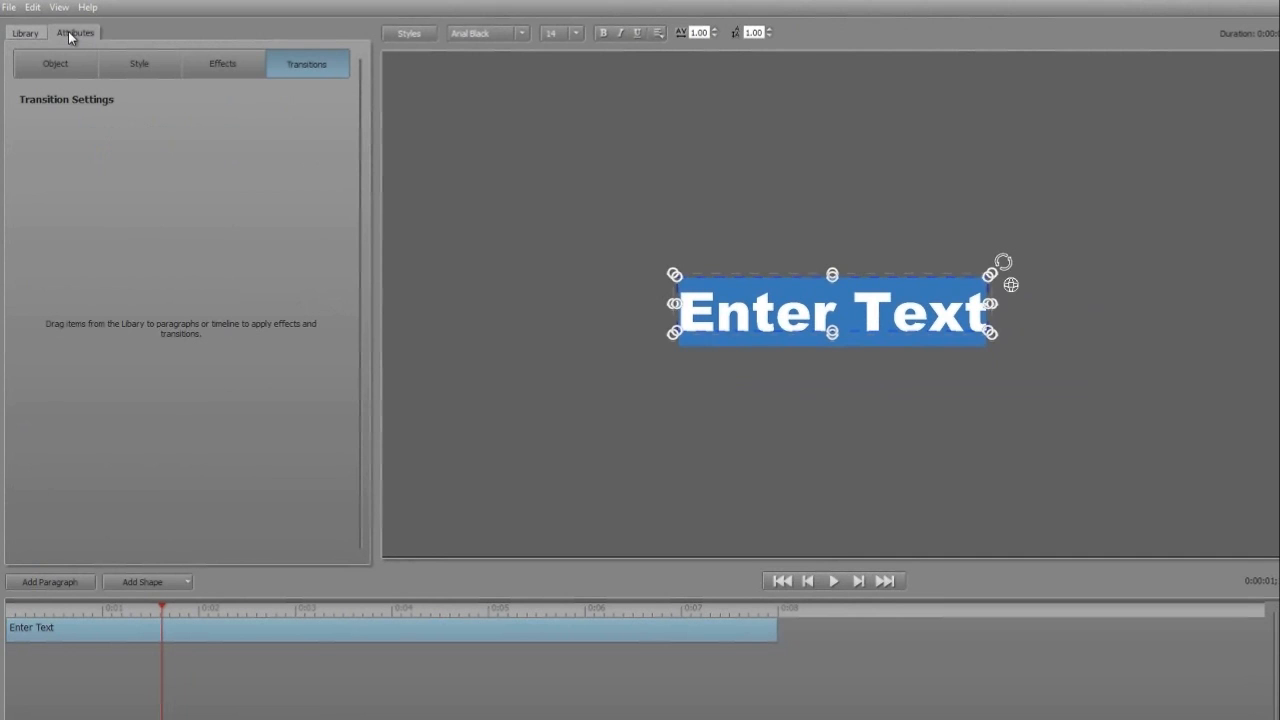
pyautogui.click(25, 33)
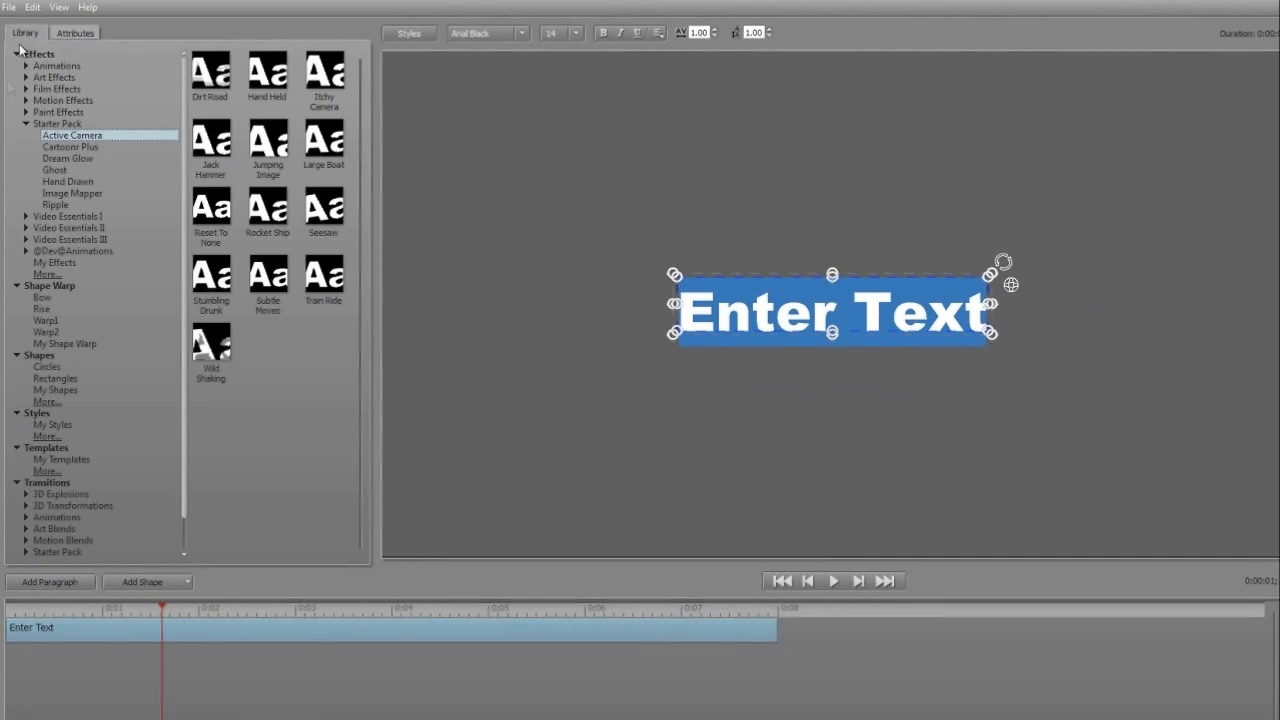
# - Preview library styles on the Enter Text title, from Blue Chrome, Chrome, Burst and Diamond Plate to Duck, Mesmer and Melon
pyautogui.click(33, 414)
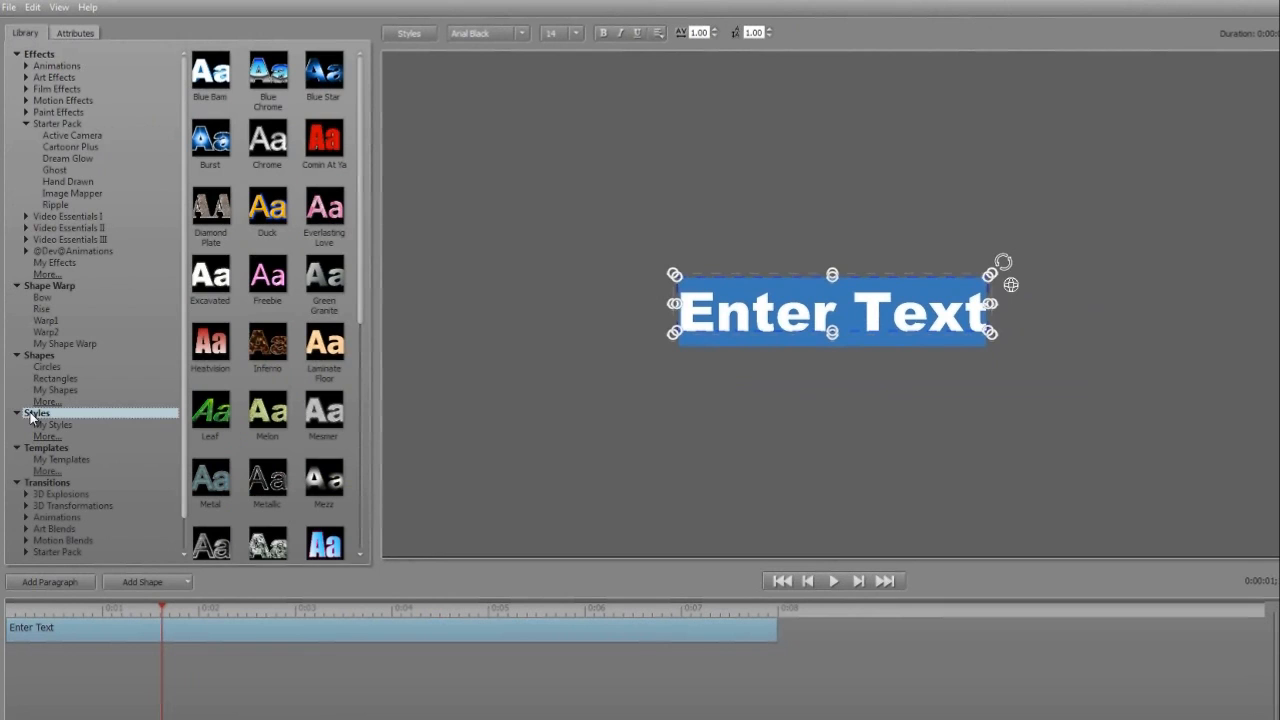
pyautogui.click(272, 76)
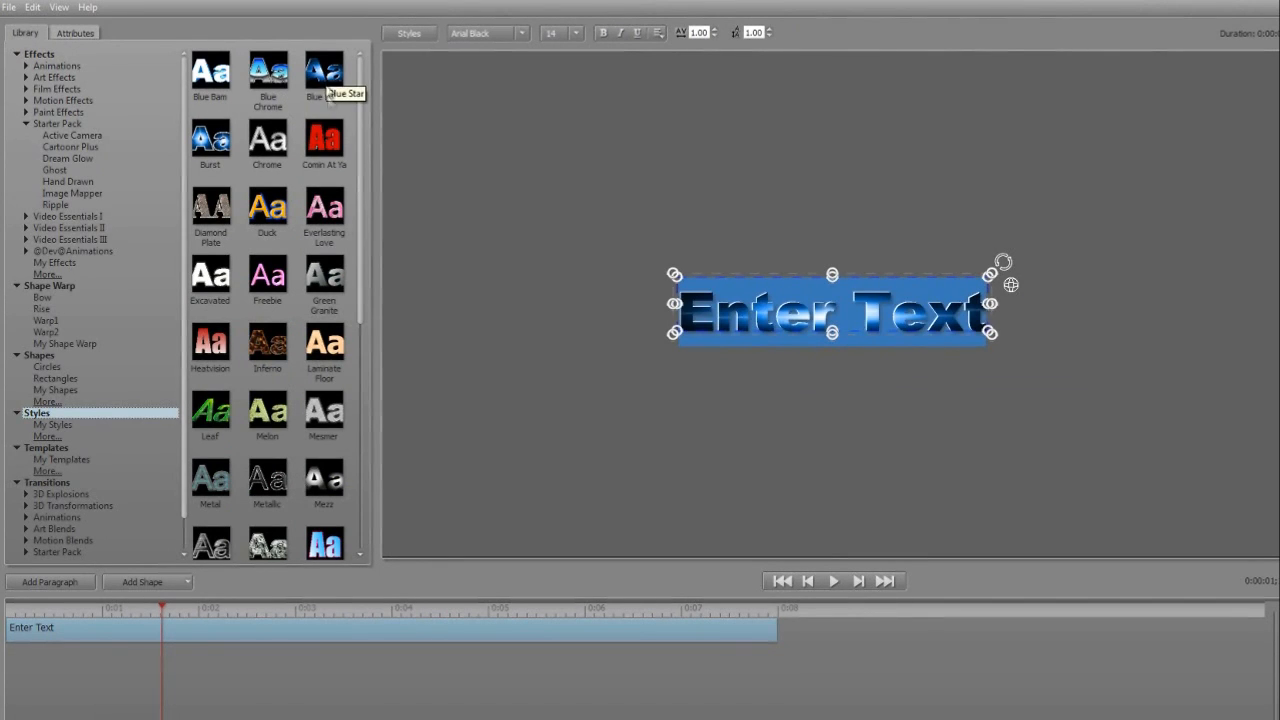
pyautogui.click(334, 148)
pyautogui.click(265, 142)
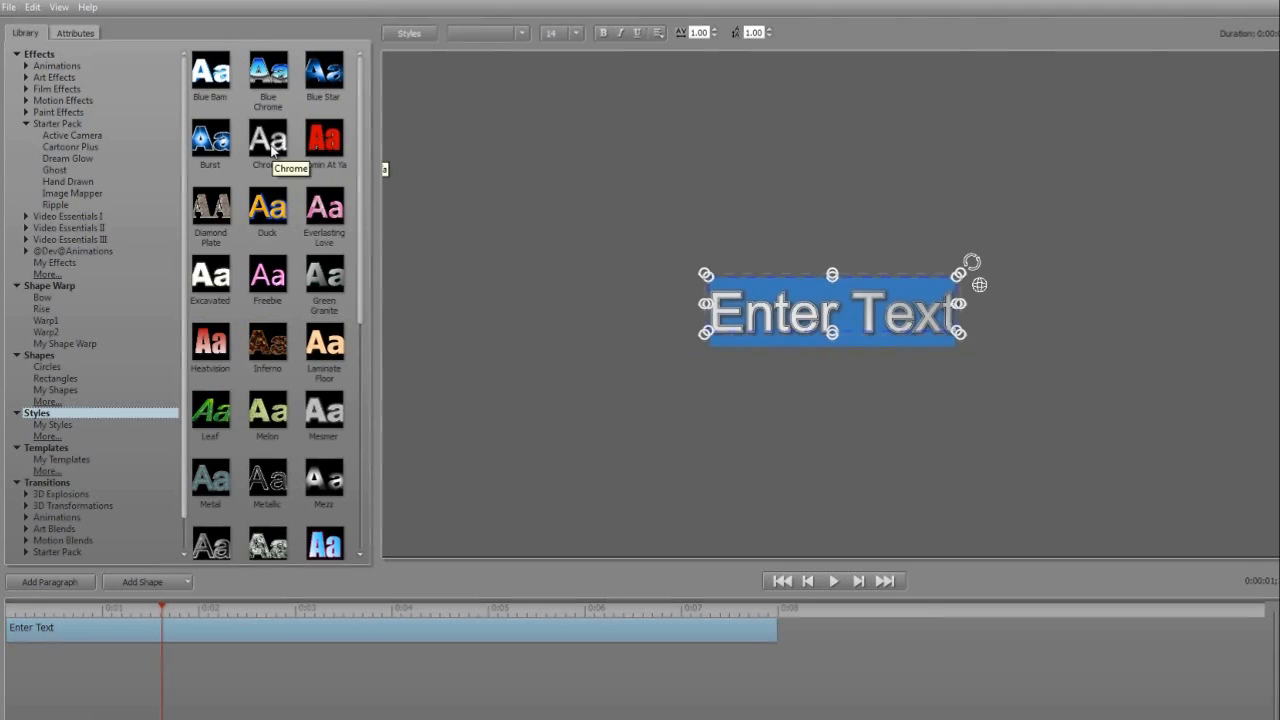
pyautogui.click(216, 148)
pyautogui.click(218, 212)
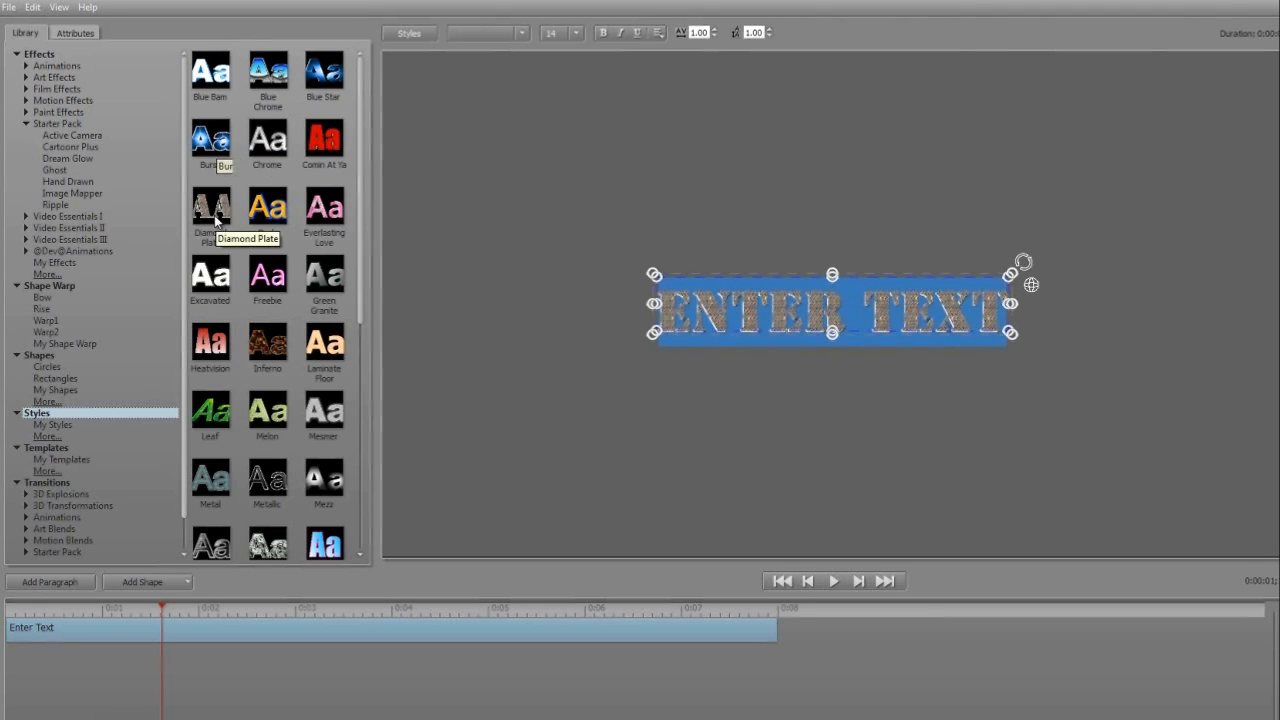
pyautogui.click(264, 204)
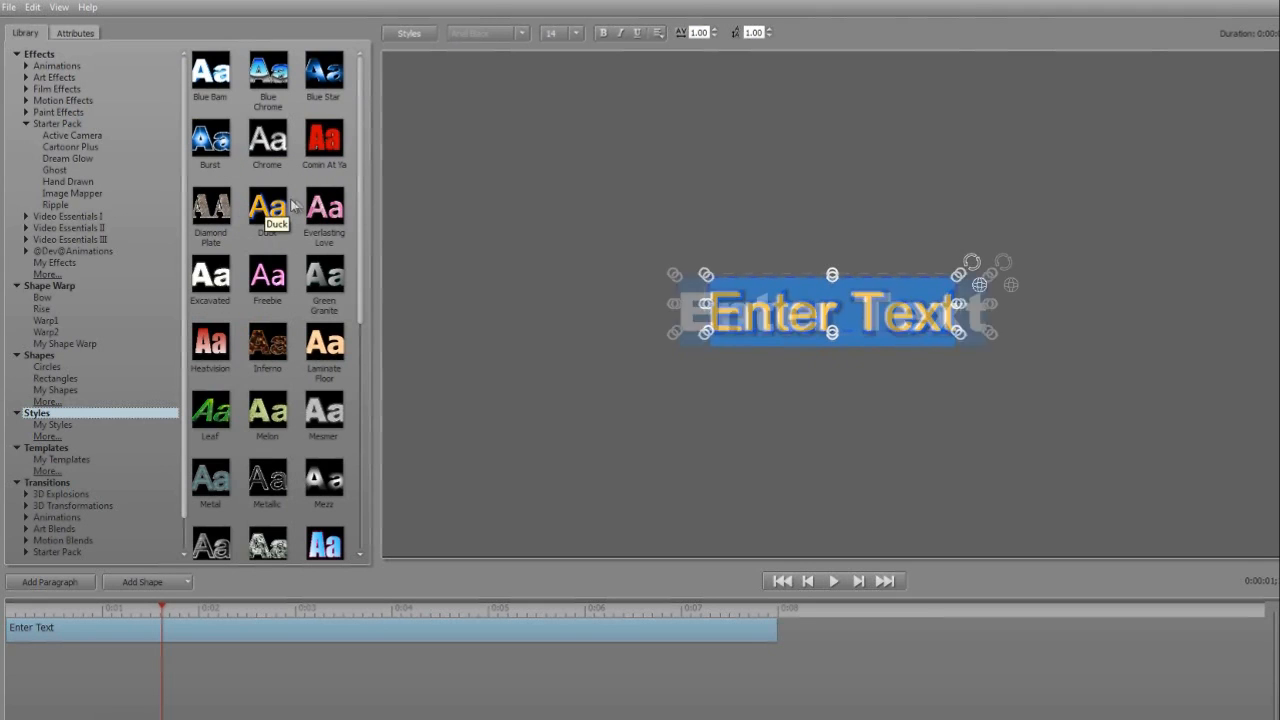
pyautogui.click(326, 206)
pyautogui.click(325, 268)
pyautogui.click(325, 342)
pyautogui.click(324, 410)
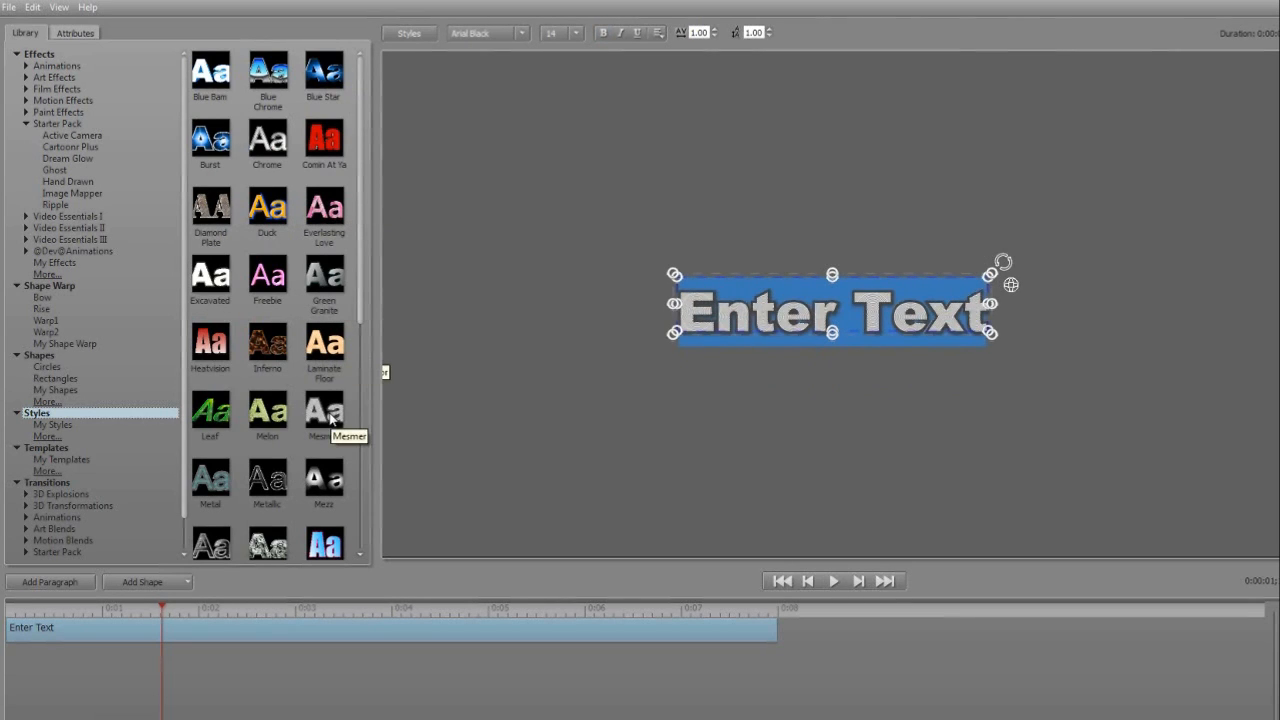
pyautogui.click(267, 418)
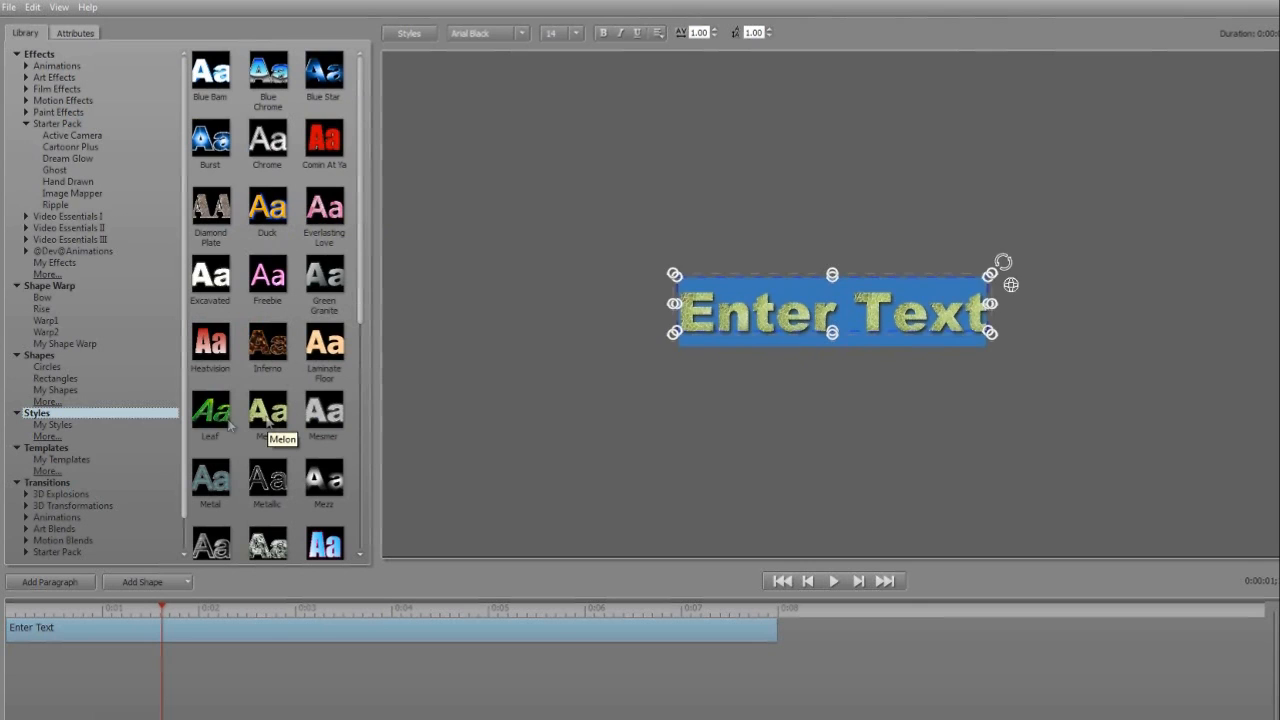
# - Preview the Comin At Ya, Happy Halloween, Irradiated and Minty templates on the Enter Text title
pyautogui.click(58, 451)
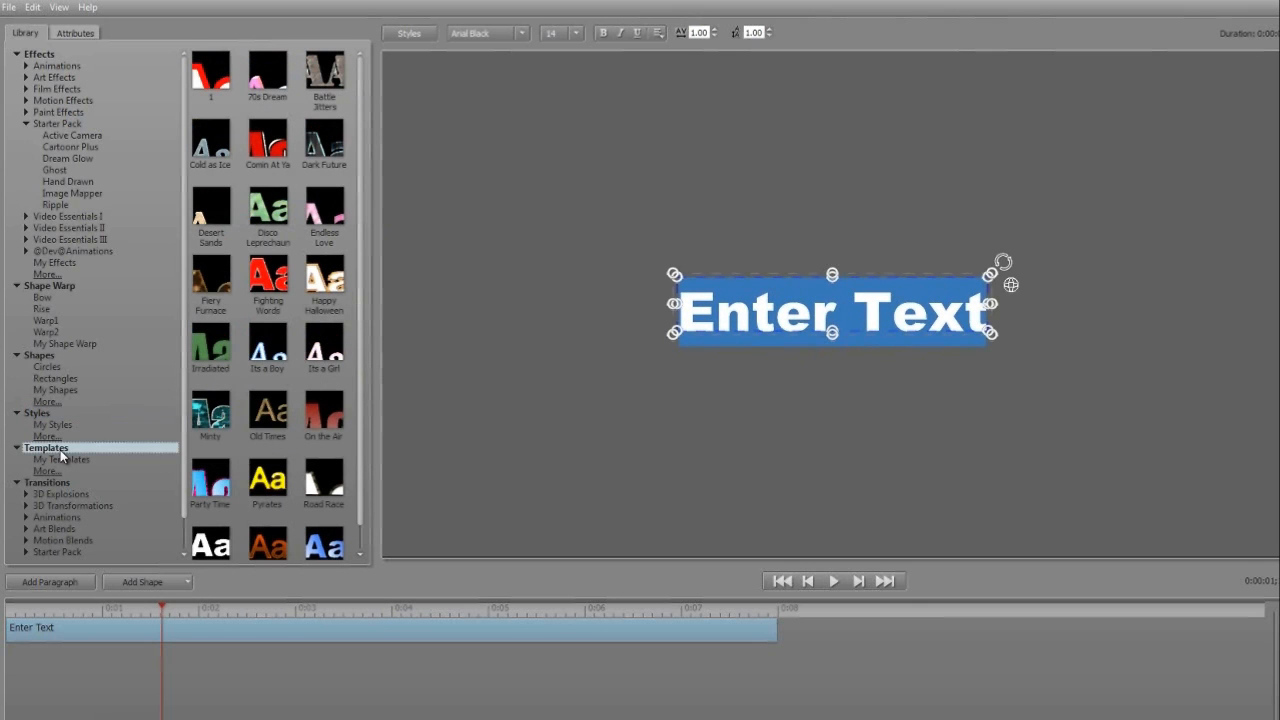
pyautogui.click(273, 148)
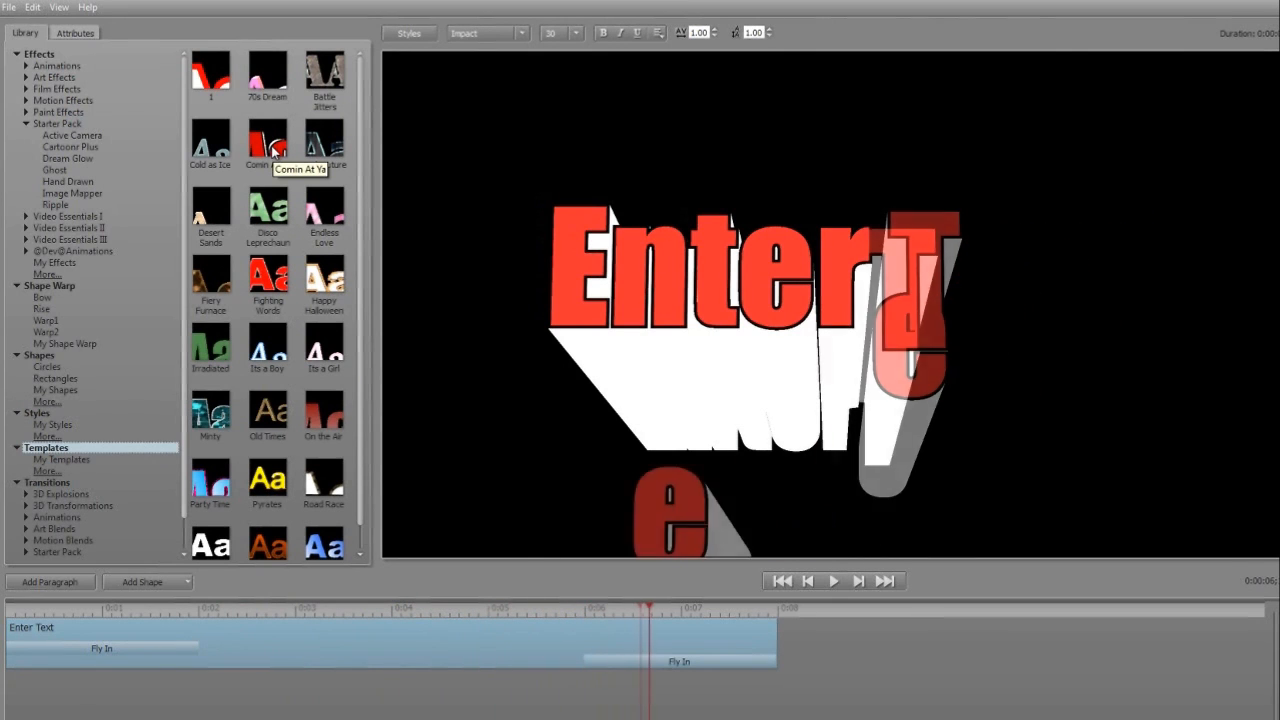
pyautogui.click(322, 287)
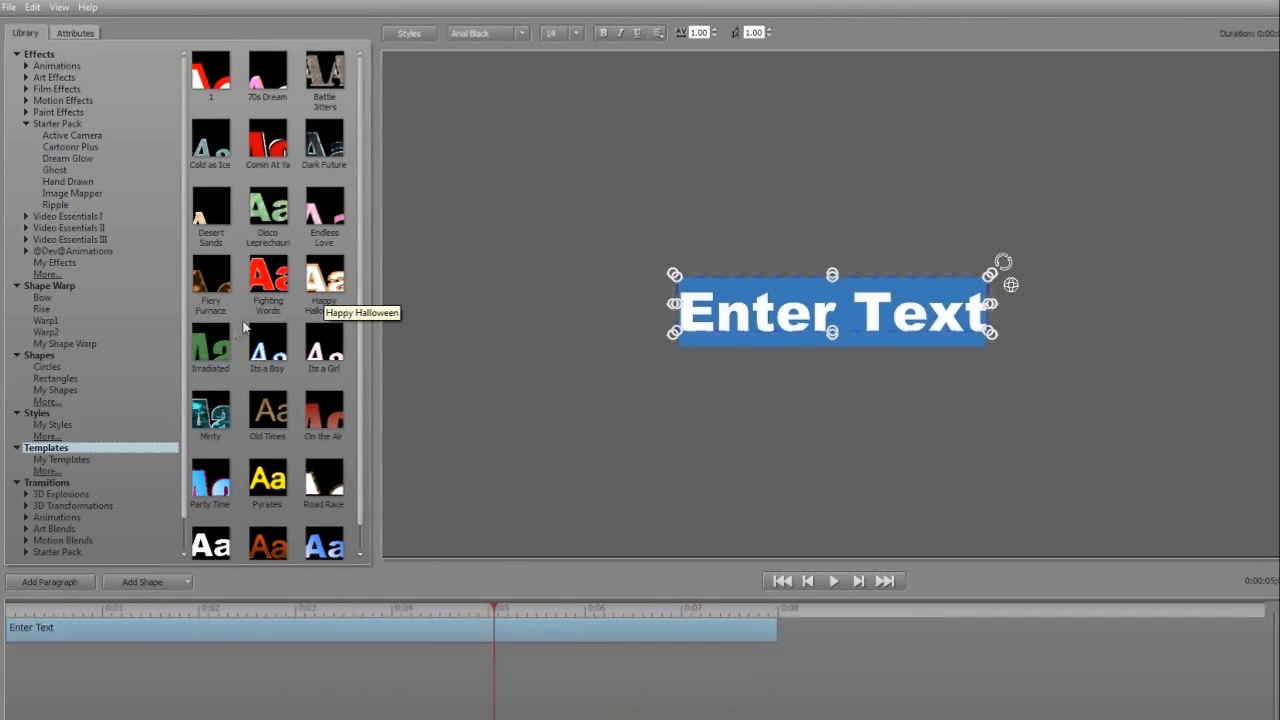
pyautogui.click(221, 347)
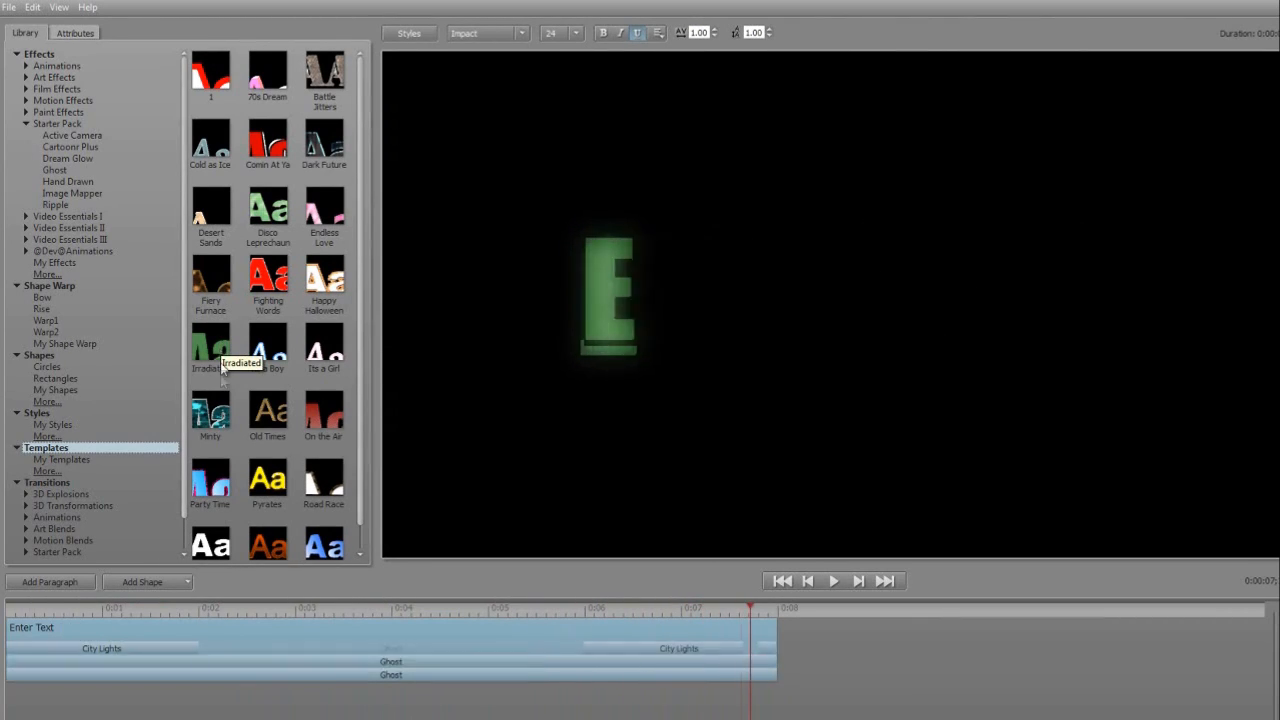
pyautogui.click(215, 415)
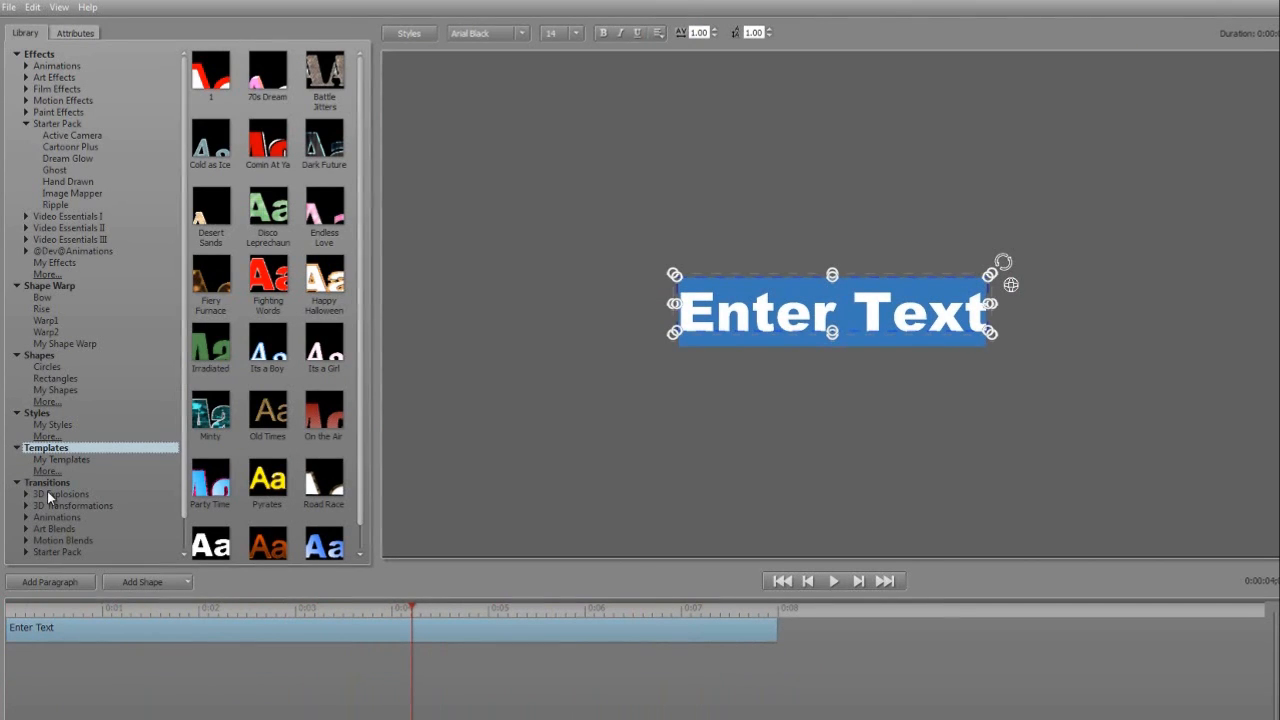
# - Add a circle shape over the Enter Text title, stretch it to a Y scale of about 4.1 and widen it into an ellipse
pyautogui.click(55, 369)
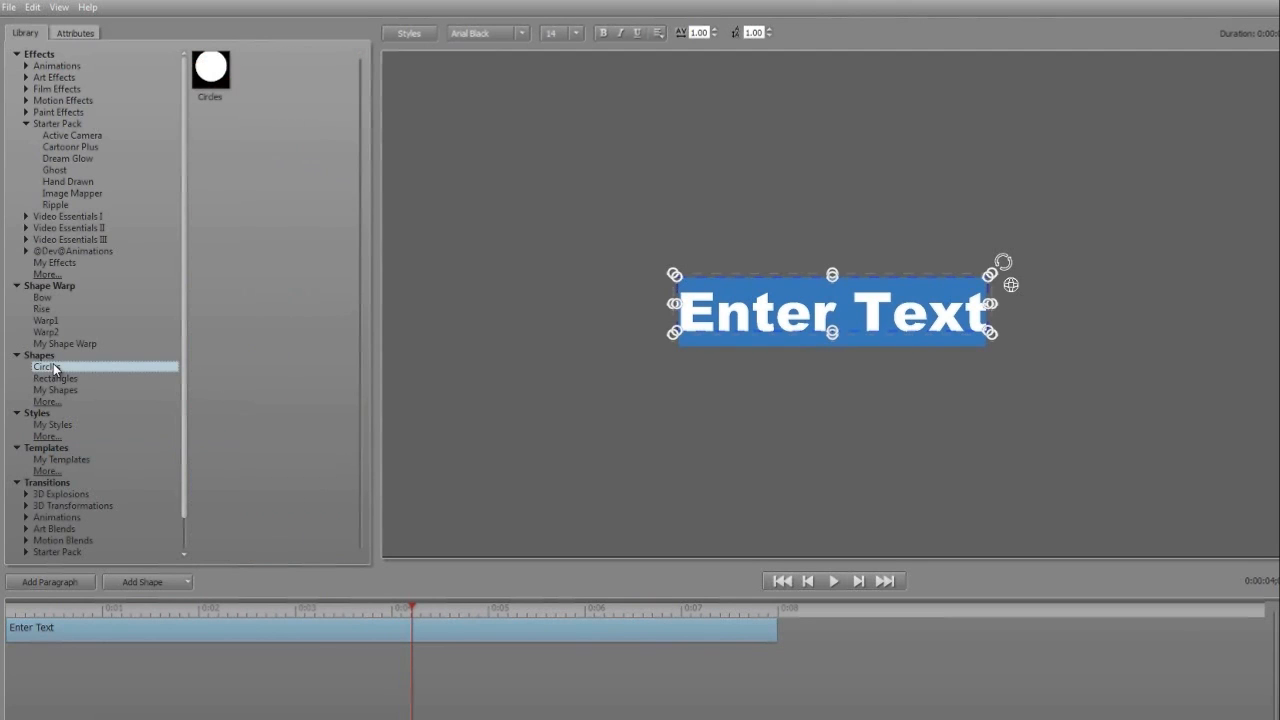
pyautogui.doubleClick(208, 78)
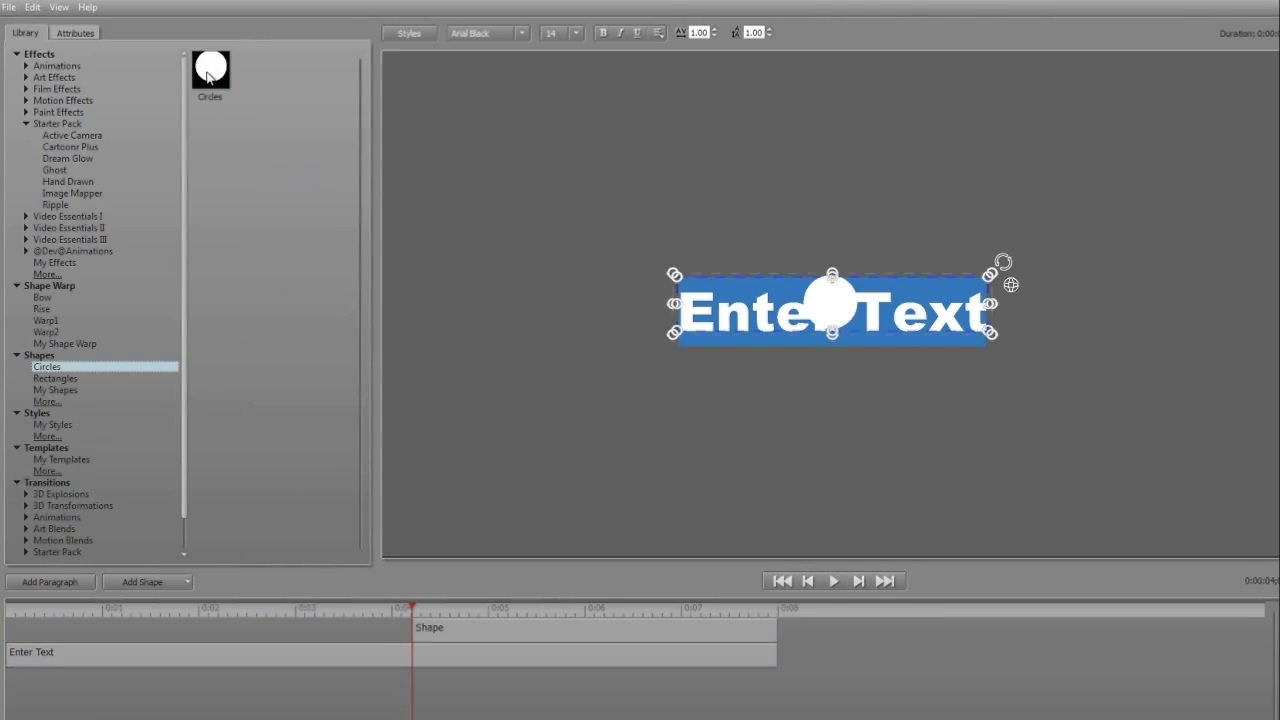
pyautogui.moveTo(830, 337); pyautogui.dragTo(829, 441)
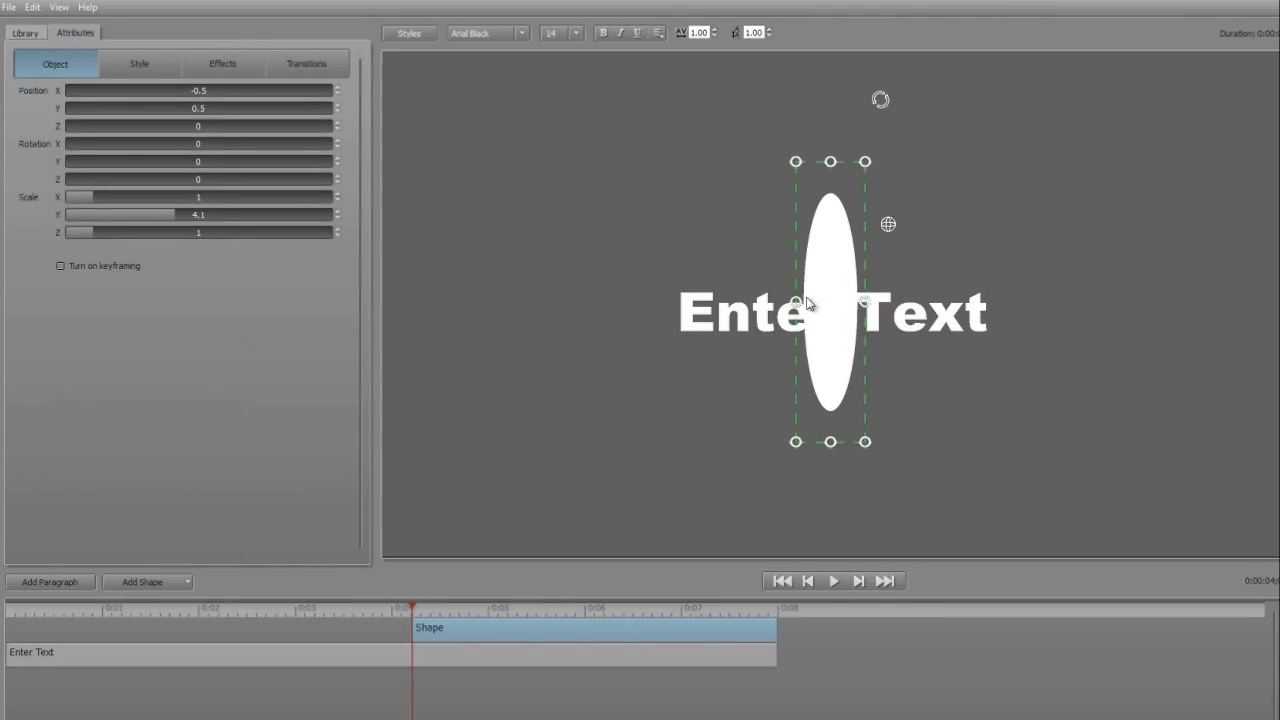
pyautogui.moveTo(796, 302); pyautogui.dragTo(708, 302)
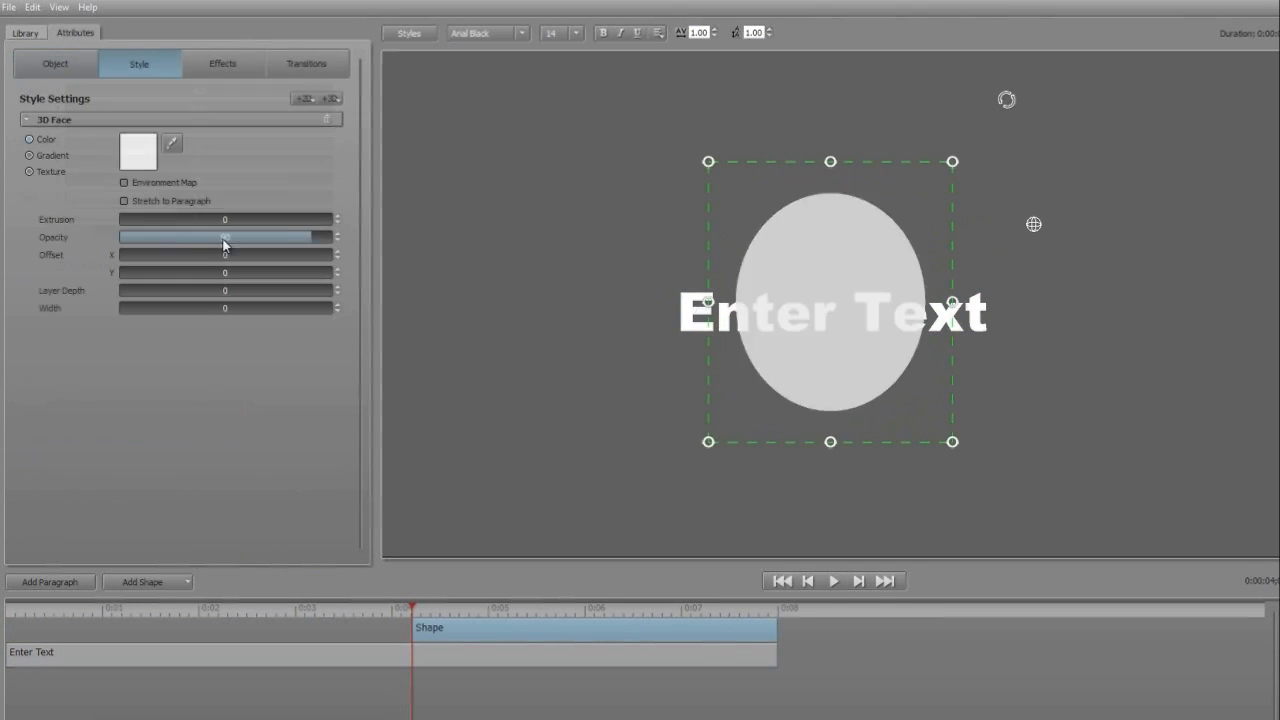
# - Lower the opacity of the ellipse's 3D face so the text behind it shows through
pyautogui.moveTo(224, 244); pyautogui.dragTo(122, 240)
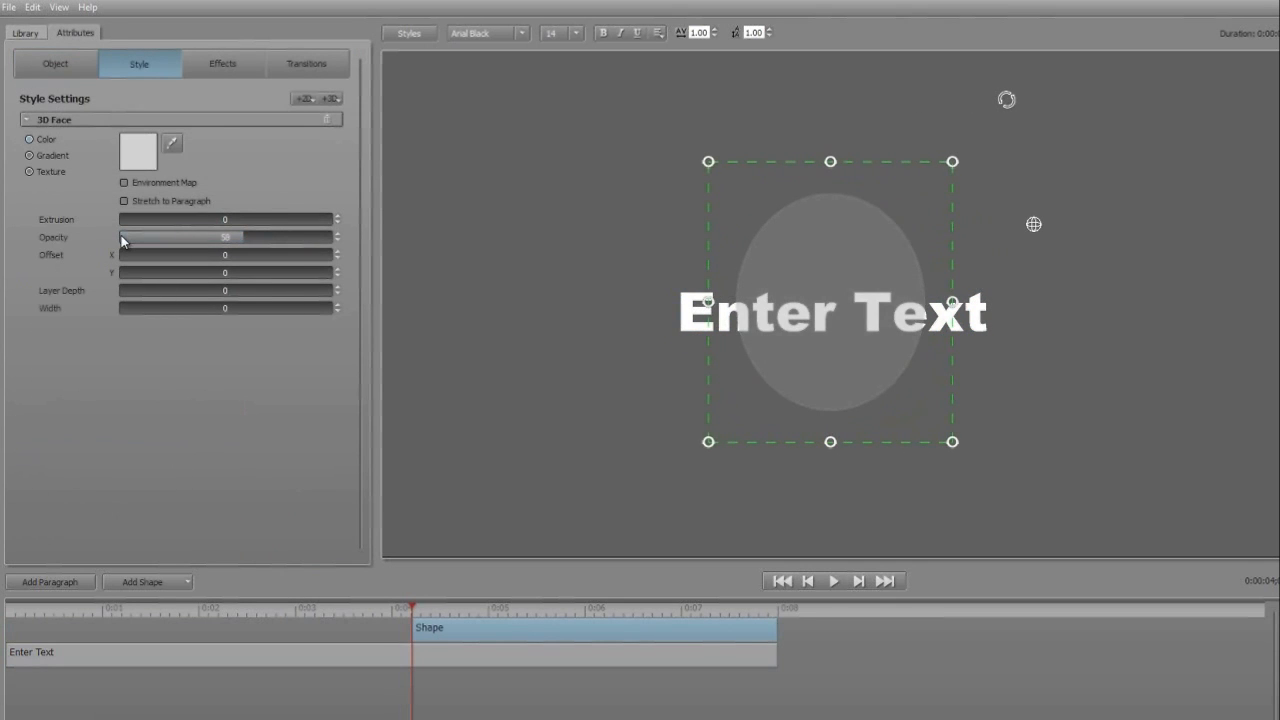